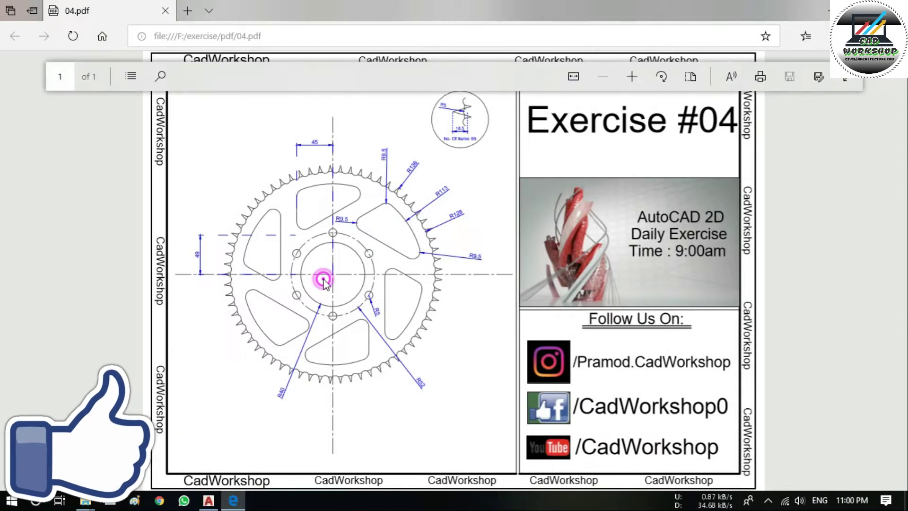
Step: Zoom the sprocket exercise 04 PDF in twice and scroll through its dimensions before switching to AutoCAD
click(632, 76)
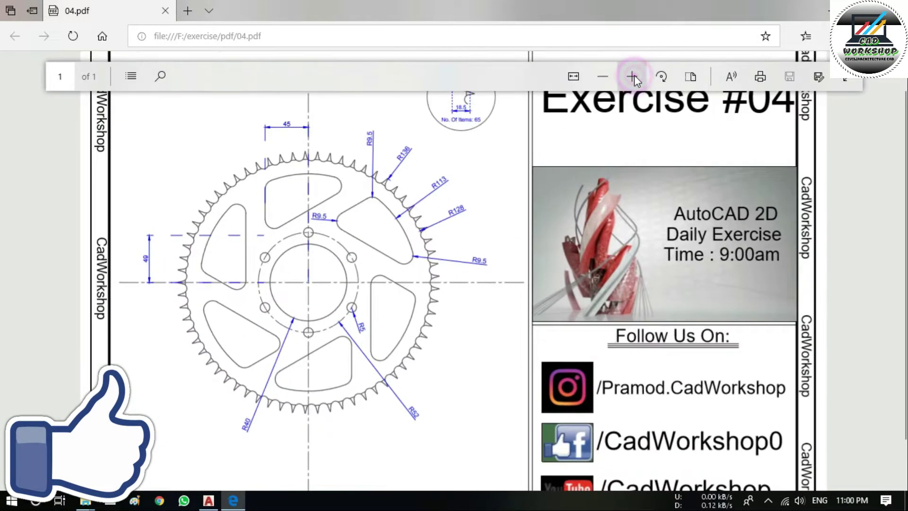
scroll(335, 283, down, 3)
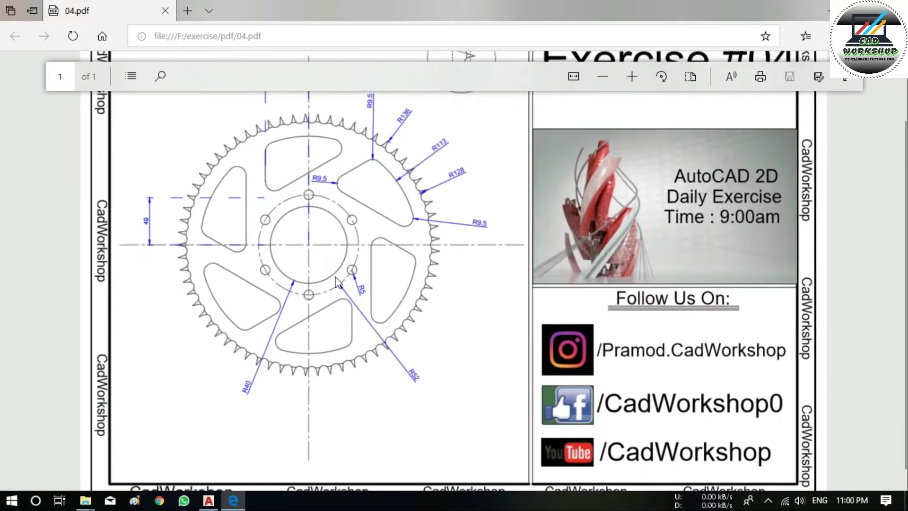
scroll(327, 222, up, 2)
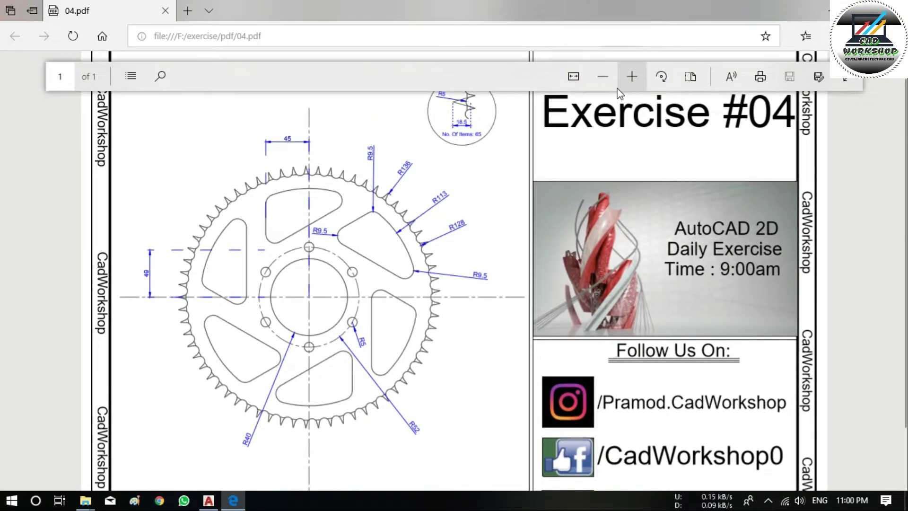
scroll(482, 187, up, 1)
click(631, 75)
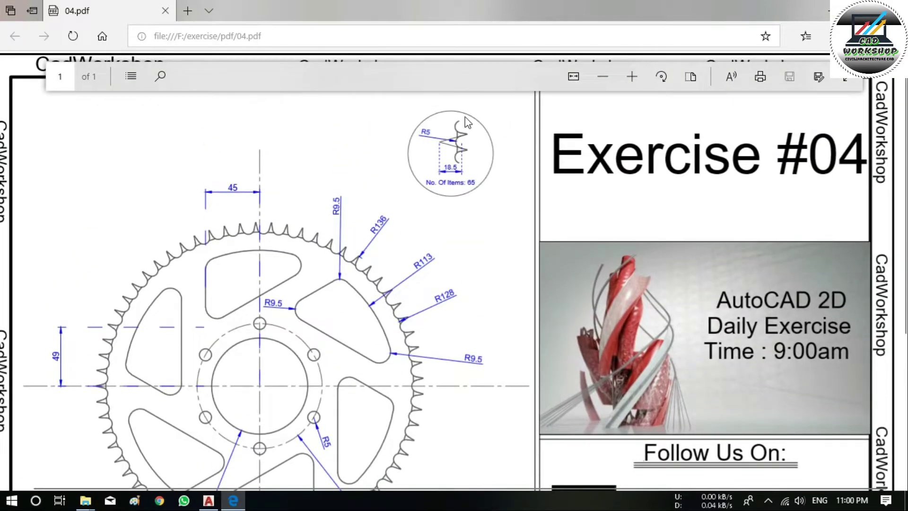
scroll(453, 161, down, 3)
scroll(453, 176, up, 1)
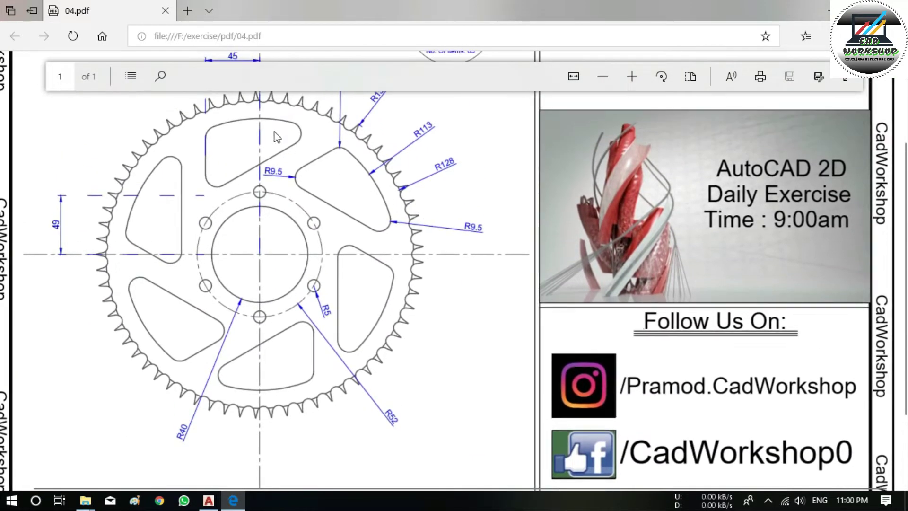
scroll(384, 188, up, 1)
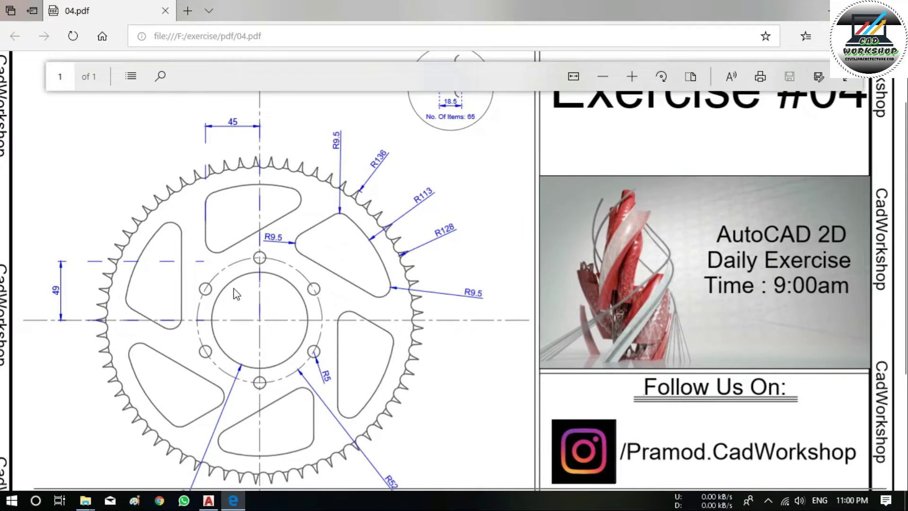
scroll(234, 293, down, 1)
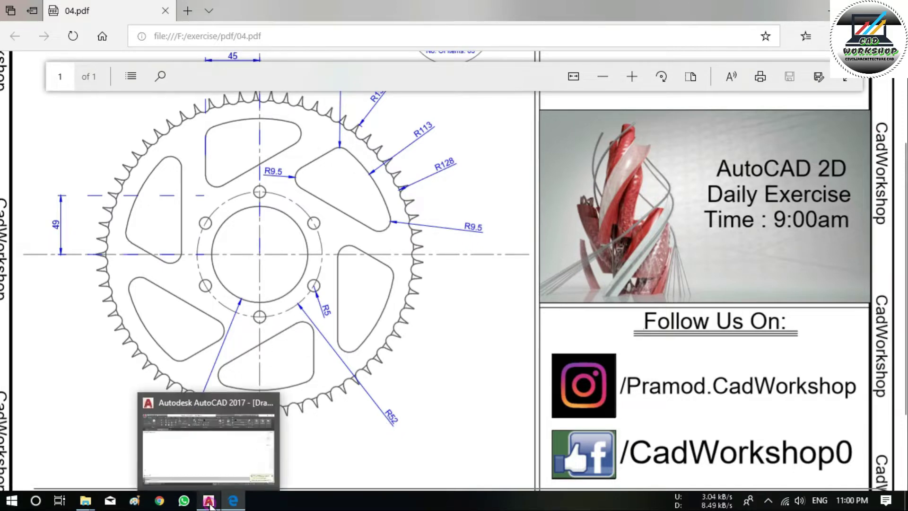
click(208, 501)
Step: Draw a radius-40 circle using Center, Radius
click(76, 71)
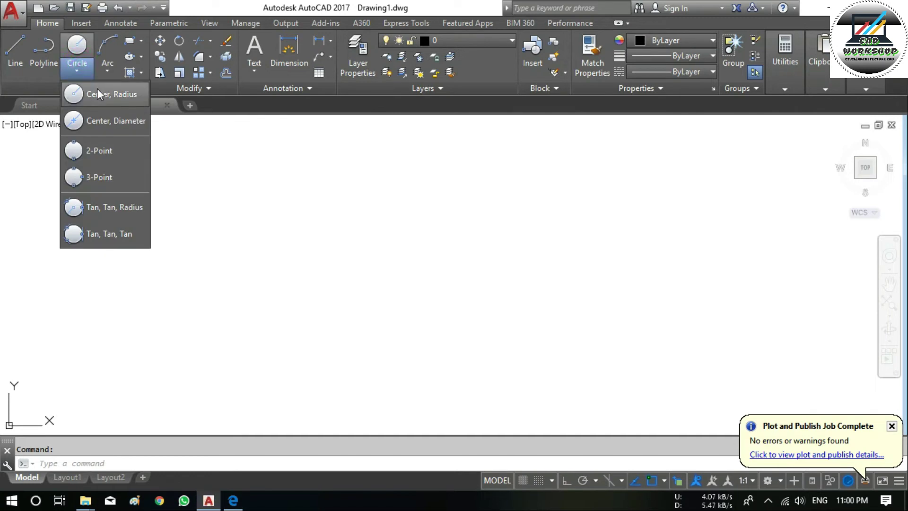
click(97, 89)
click(365, 256)
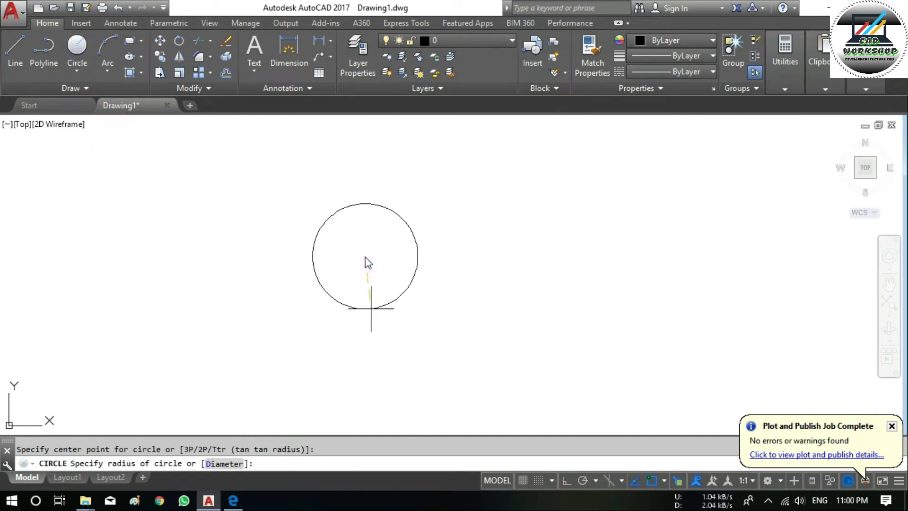
text(40)
key(Return)
scroll(362, 256, up, 3)
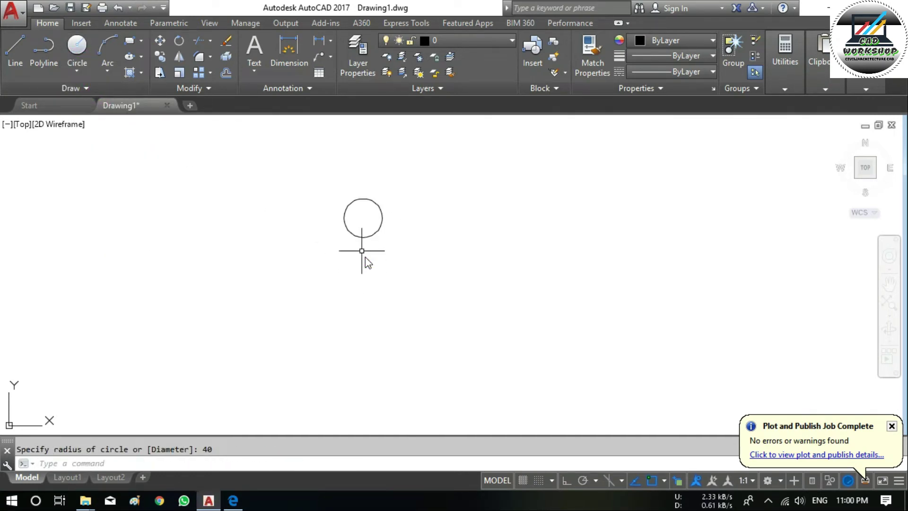
scroll(364, 257, up, 2)
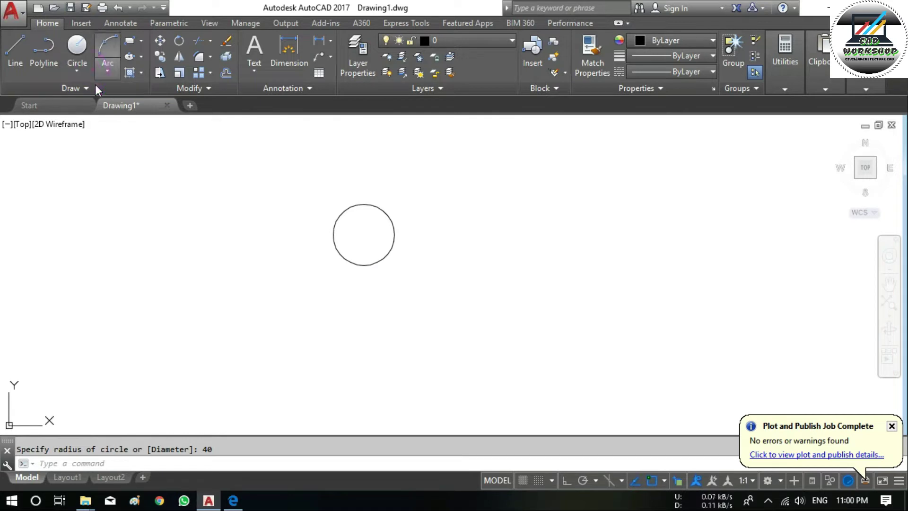
Step: Add a concentric radius-52 circle, then check the sprocket PDF
click(76, 71)
click(103, 97)
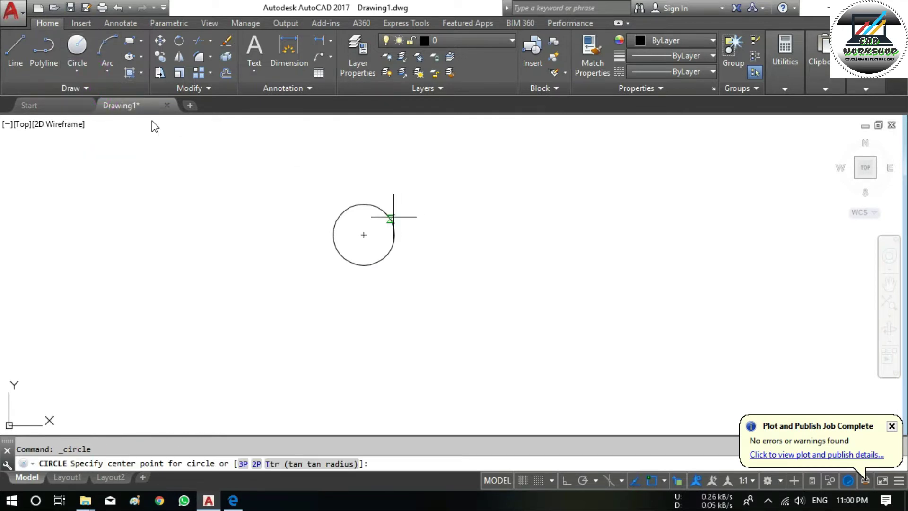
click(363, 235)
text(52)
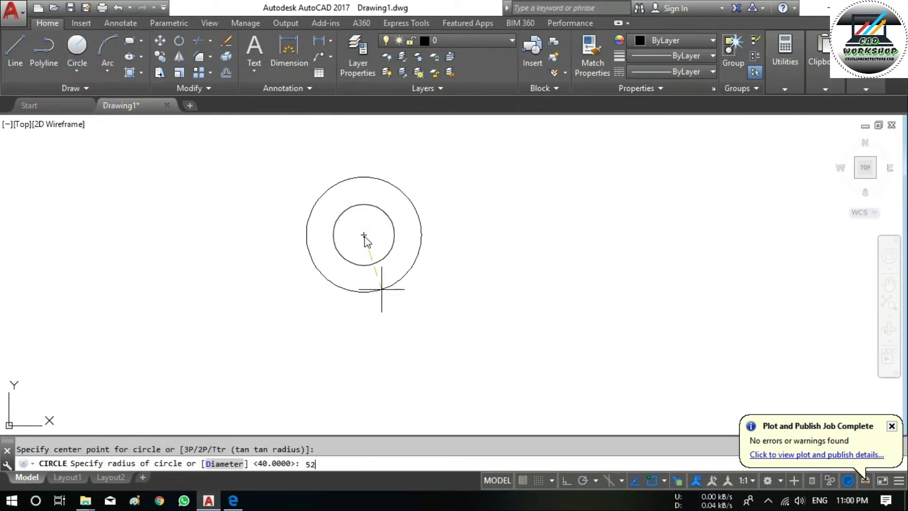
key(Return)
click(232, 500)
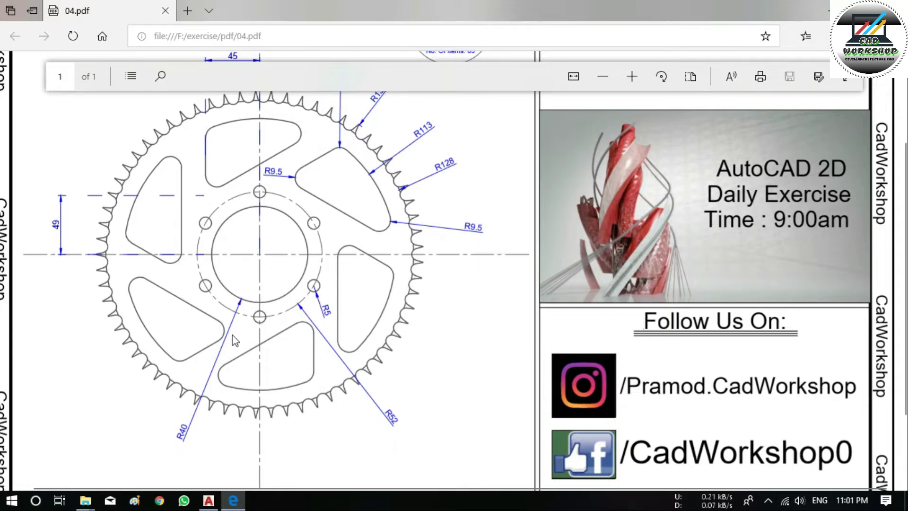
Step: Draw a radius-5 bolt hole centred on the top quadrant of the radius-52 circle
click(213, 500)
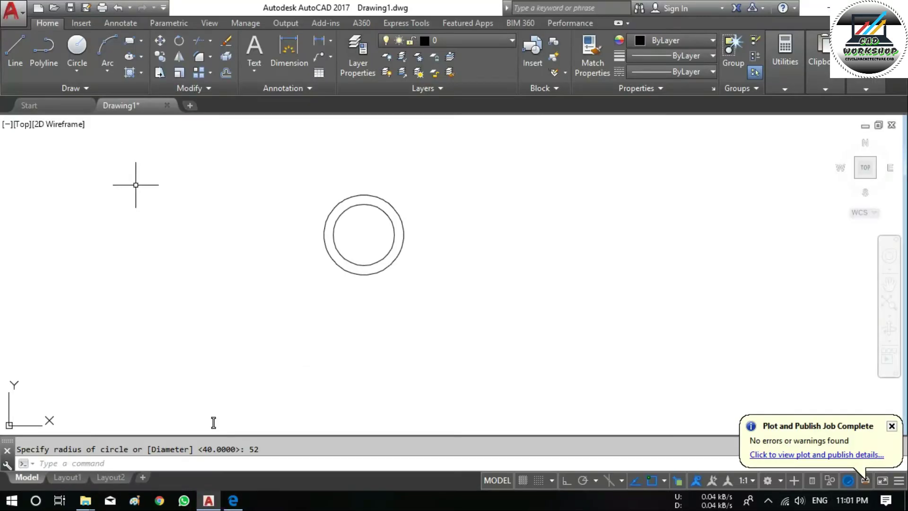
click(77, 71)
click(84, 93)
click(363, 195)
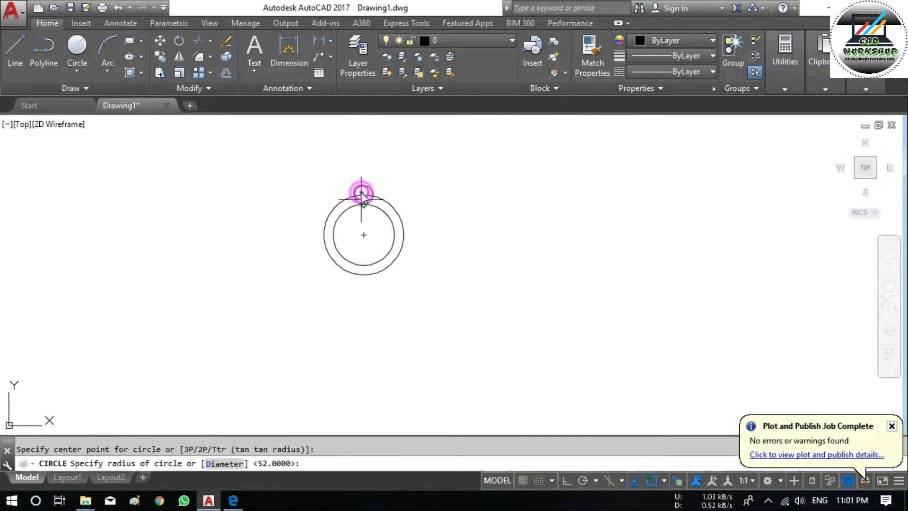
text(5)
key(Return)
scroll(364, 204, up, 4)
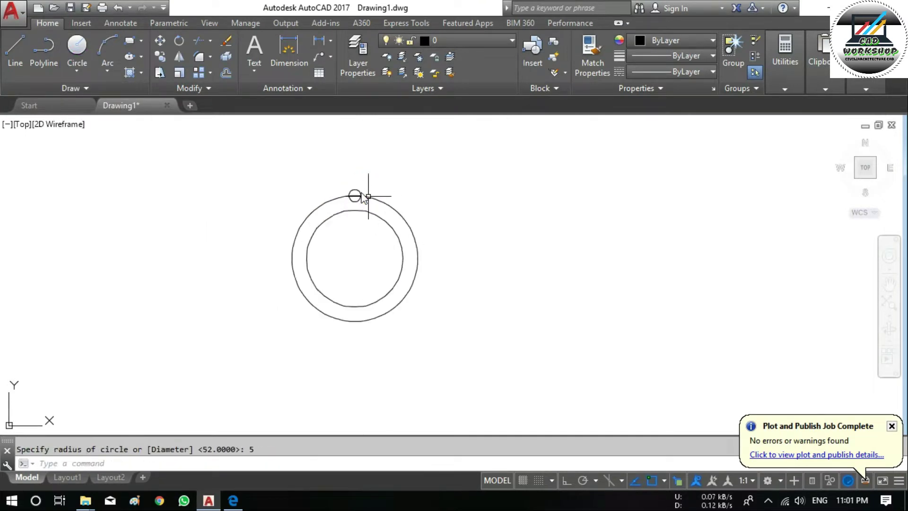
click(233, 500)
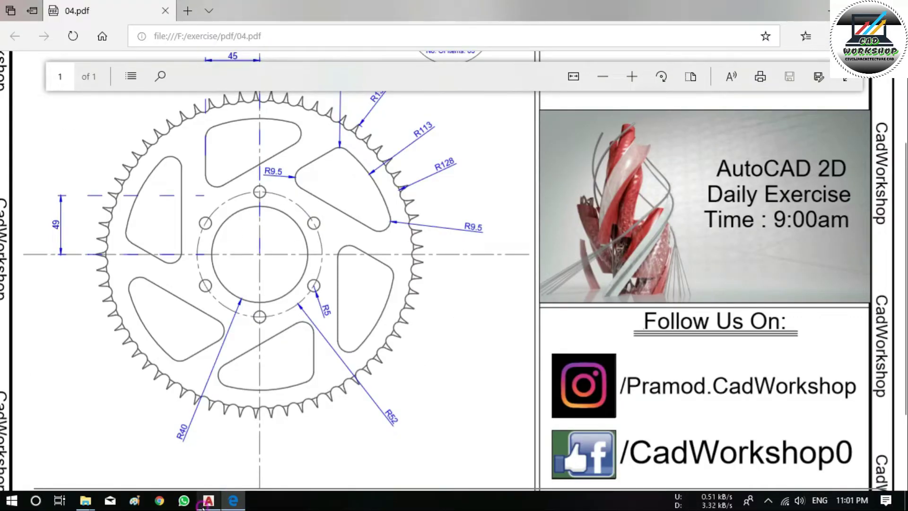
click(209, 500)
Step: Polar-array the bolt hole into six items around the ring centre
click(205, 72)
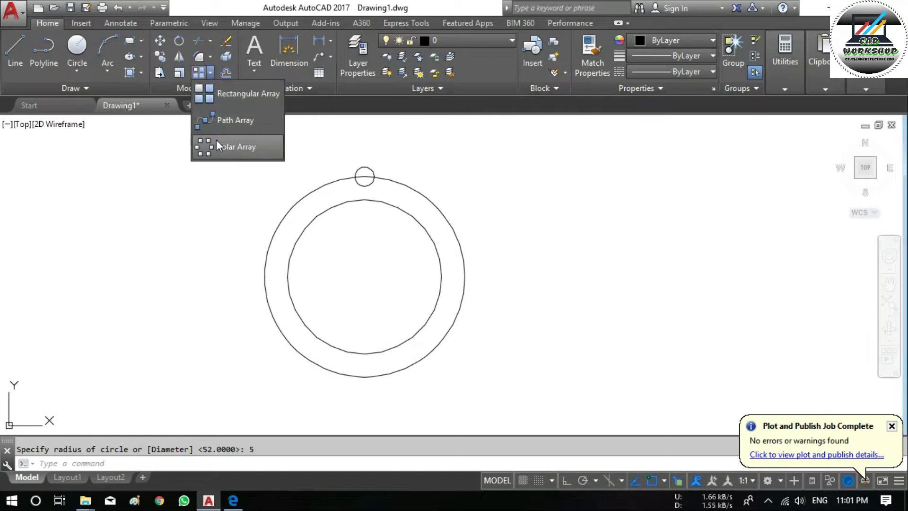
click(217, 145)
click(345, 158)
click(383, 196)
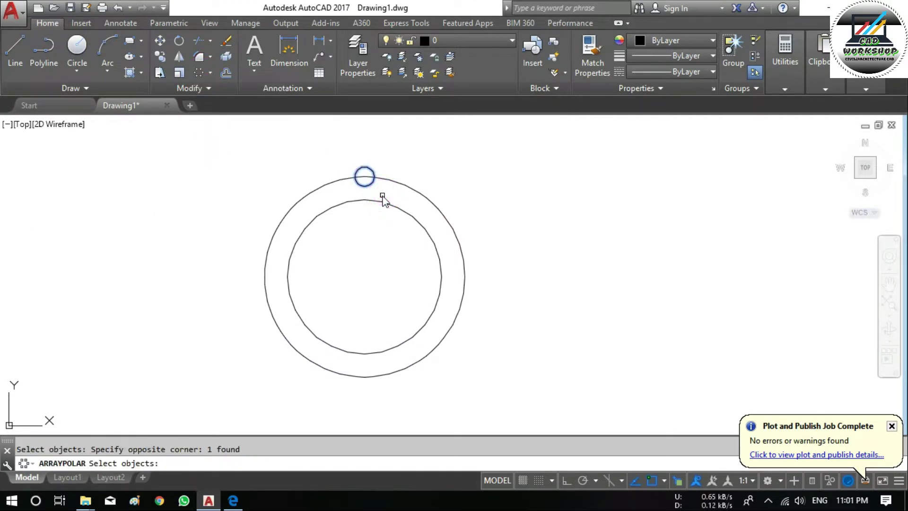
text(c)
key(Return)
click(363, 277)
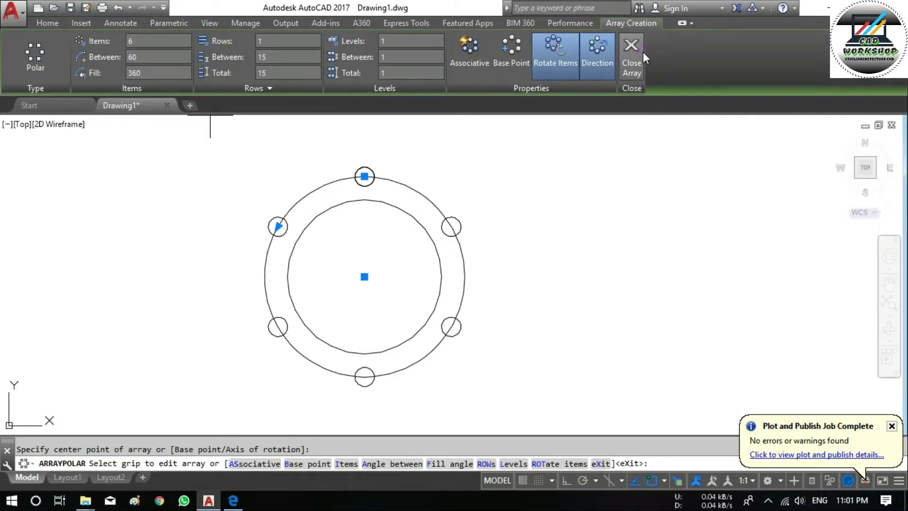
click(642, 53)
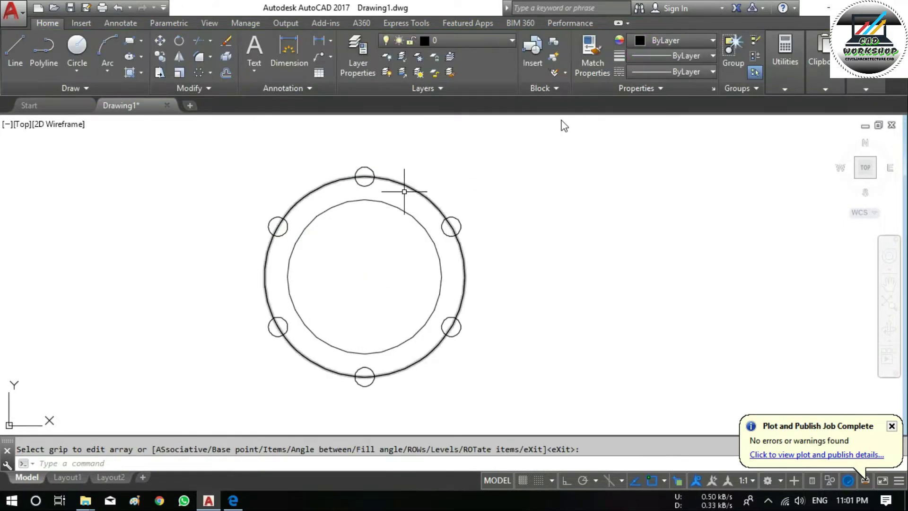
click(234, 500)
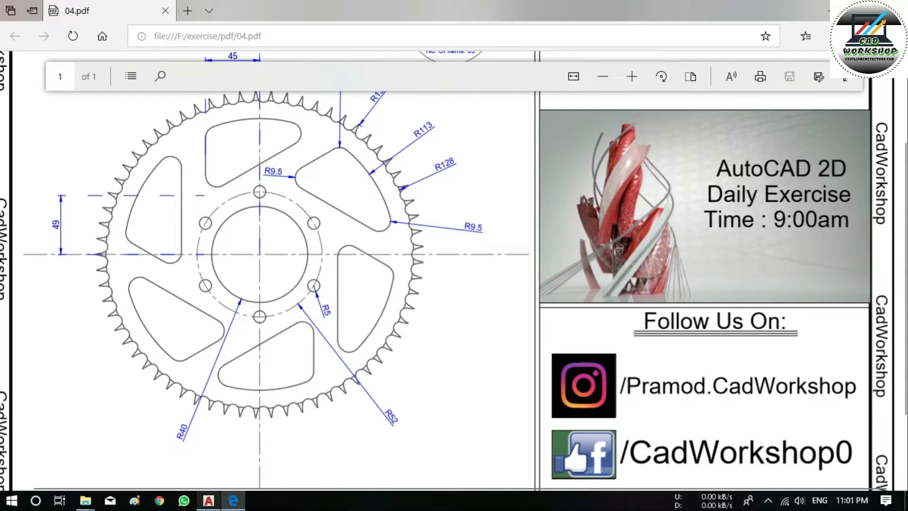
Step: Draw a radius-113 circle at the hub centre
click(208, 500)
click(77, 71)
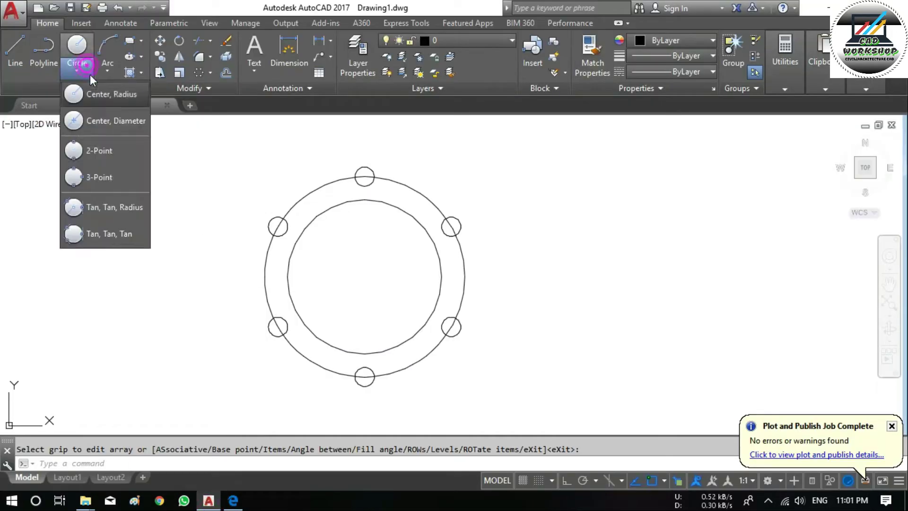
click(112, 91)
click(365, 276)
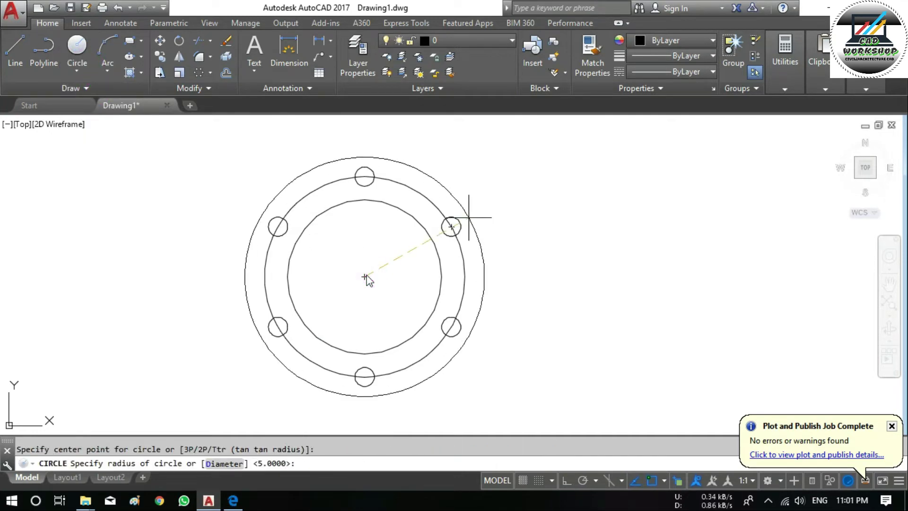
text(113)
key(Return)
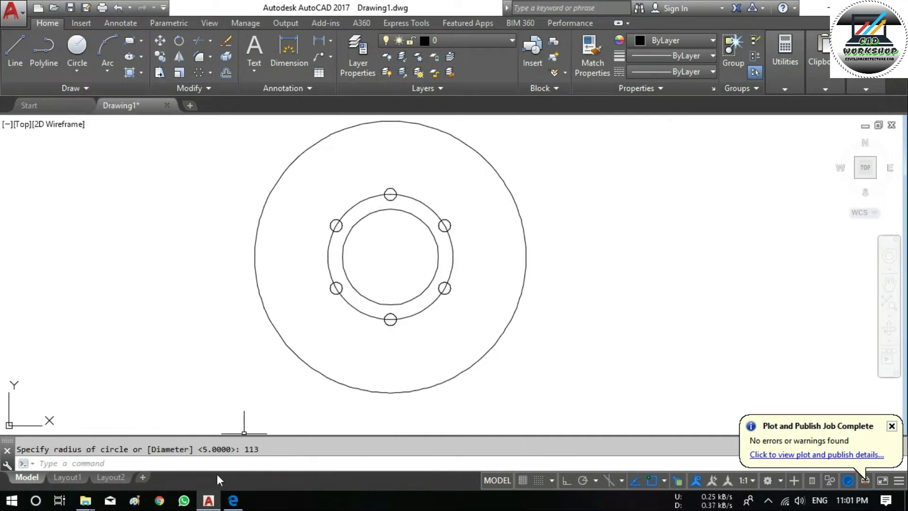
click(233, 500)
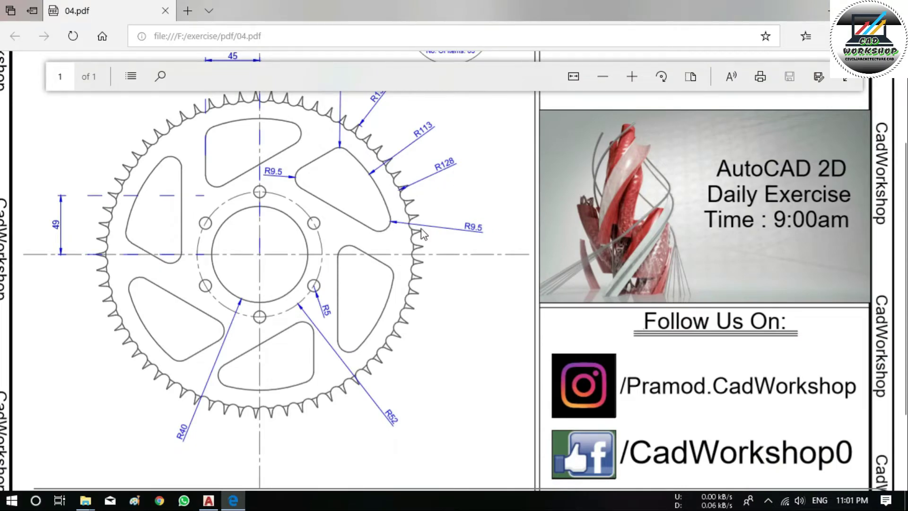
Step: Add a concentric radius-128 circle at the hub centre
click(209, 501)
click(77, 71)
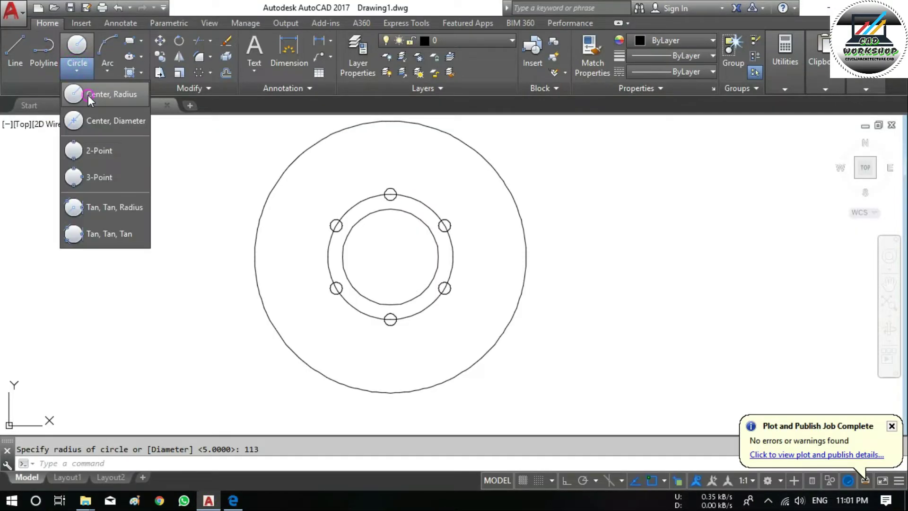
click(97, 91)
click(390, 257)
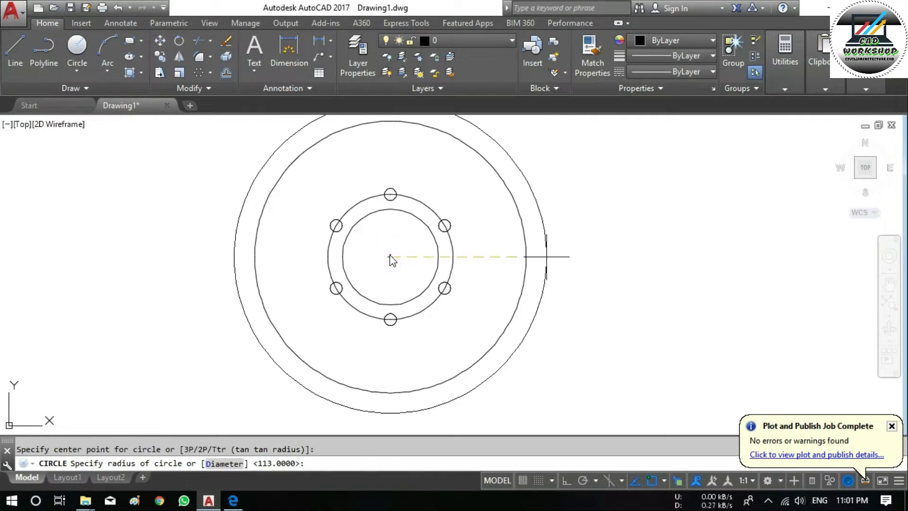
text(128)
key(Return)
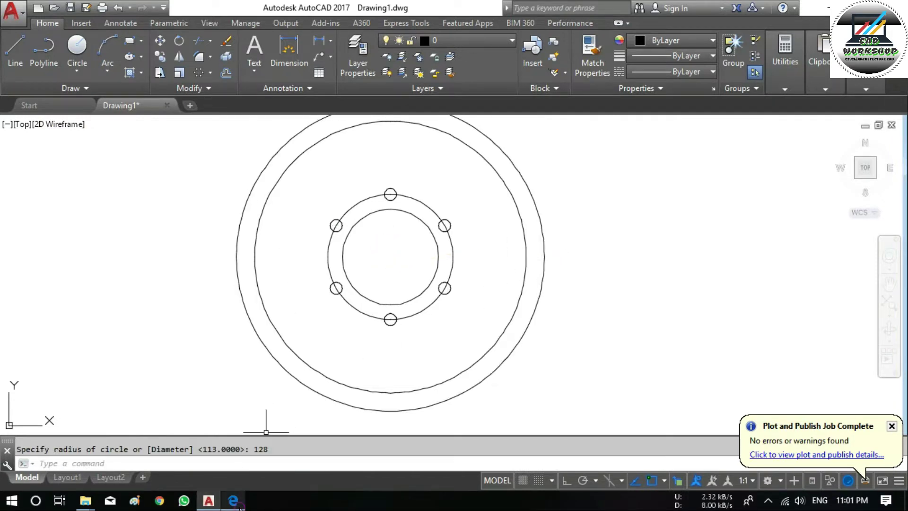
click(233, 500)
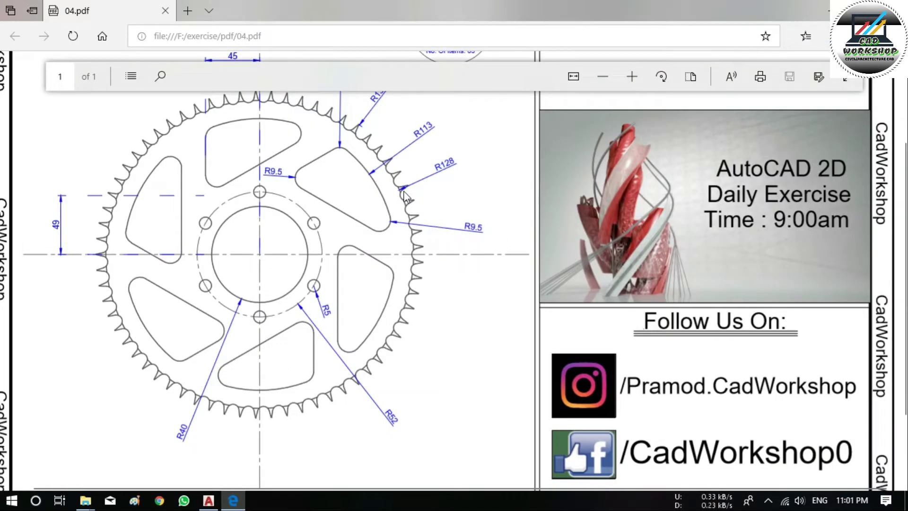
Step: Add a concentric radius-136 circle at the hub centre
scroll(414, 193, up, 3)
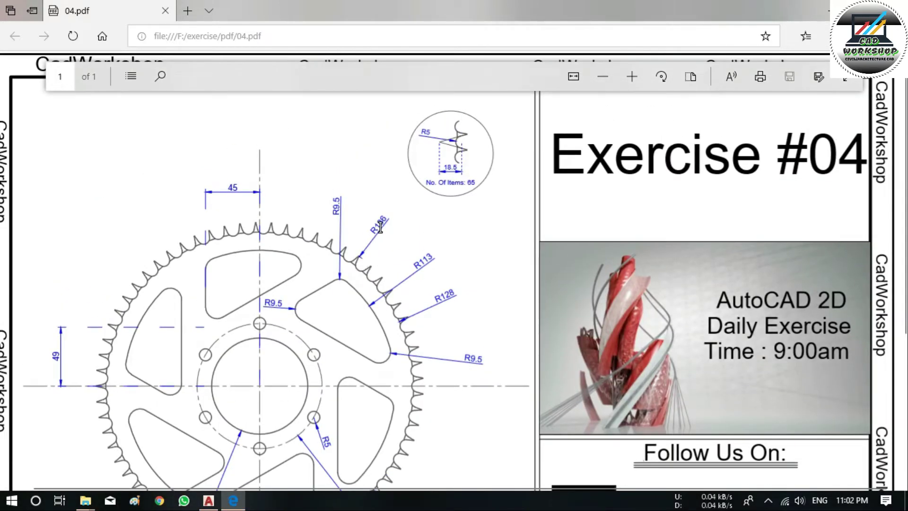
click(209, 500)
click(76, 68)
click(110, 99)
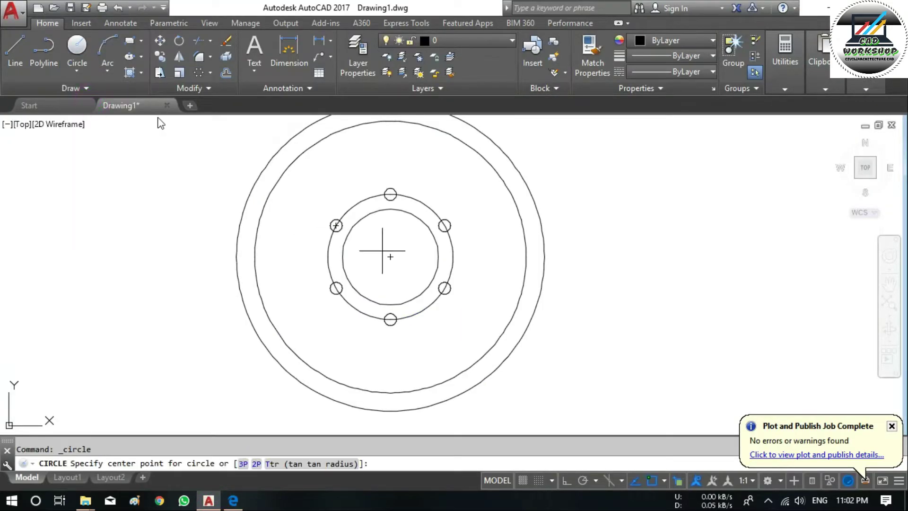
click(390, 258)
text(136)
key(Return)
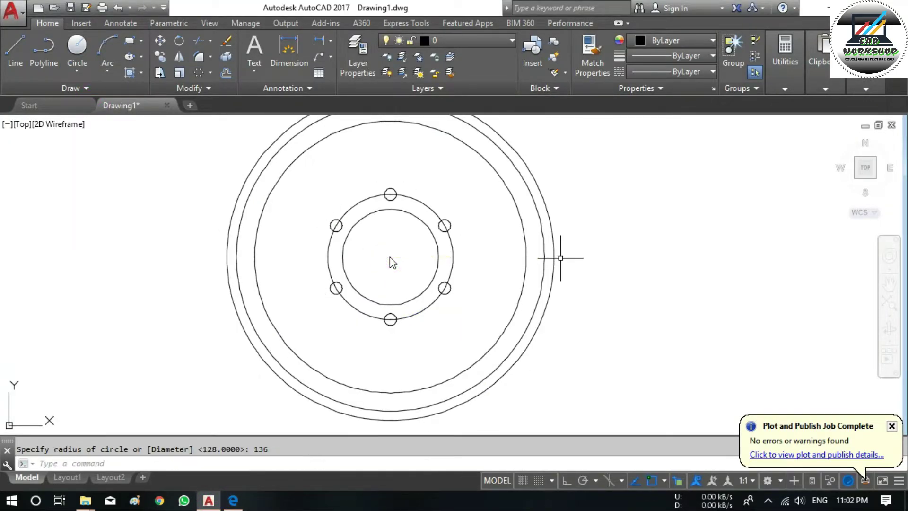
click(233, 500)
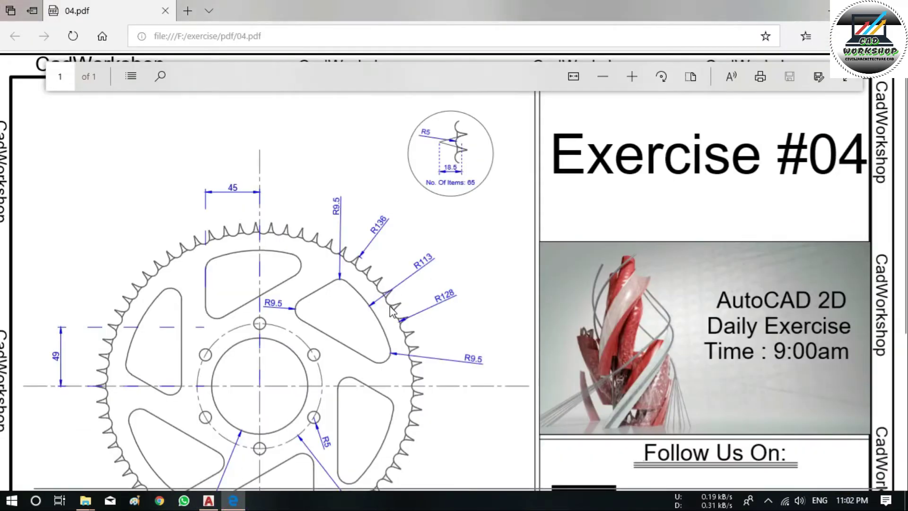
Step: Zoom the PDF in on the tooth detail to read R5, 18.5 and 65 items
scroll(422, 335, down, 1)
scroll(424, 331, down, 2)
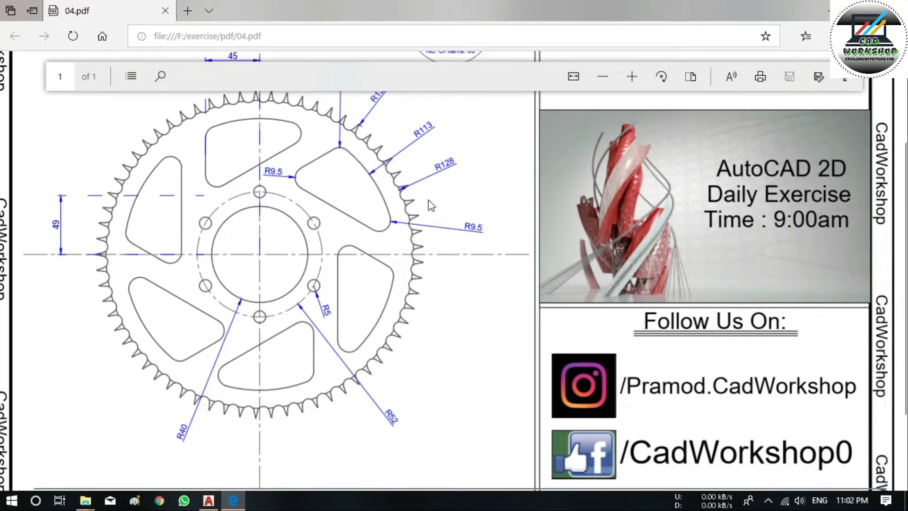
scroll(422, 241, up, 2)
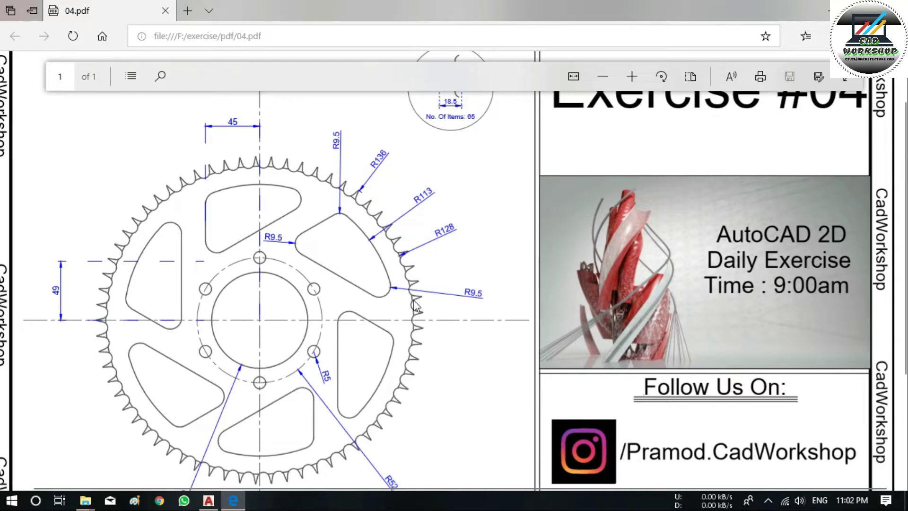
scroll(416, 306, up, 2)
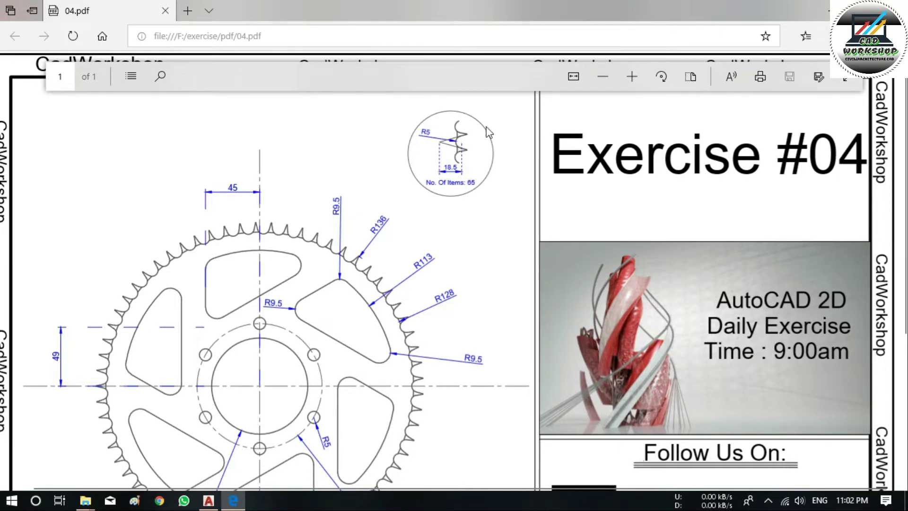
click(632, 76)
click(632, 76)
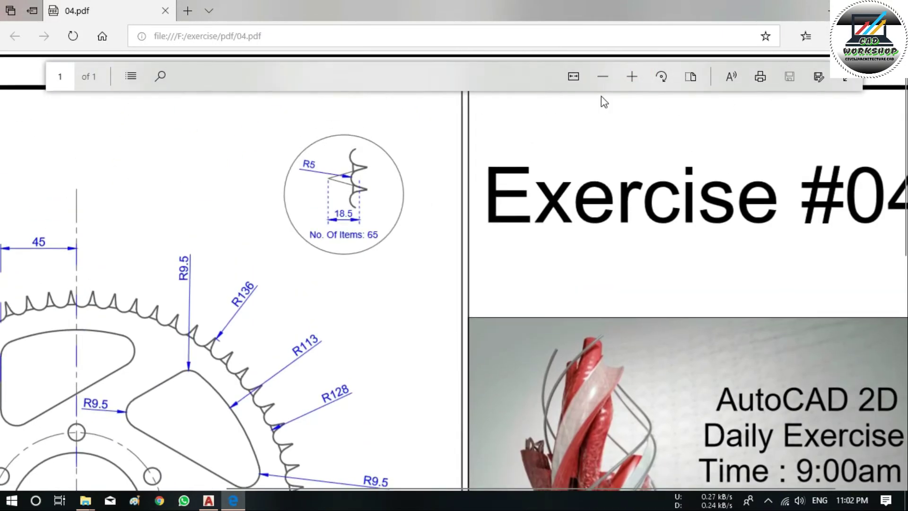
click(630, 75)
scroll(240, 166, up, 2)
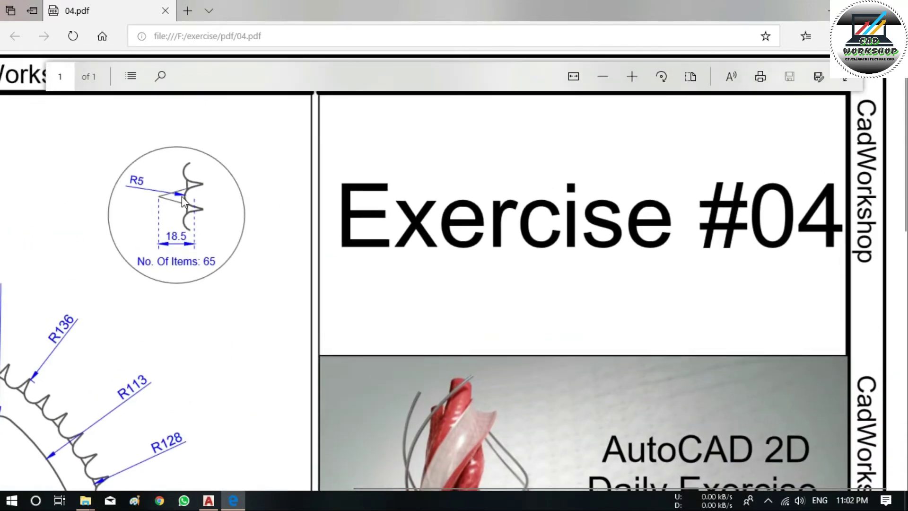
scroll(188, 221, down, 2)
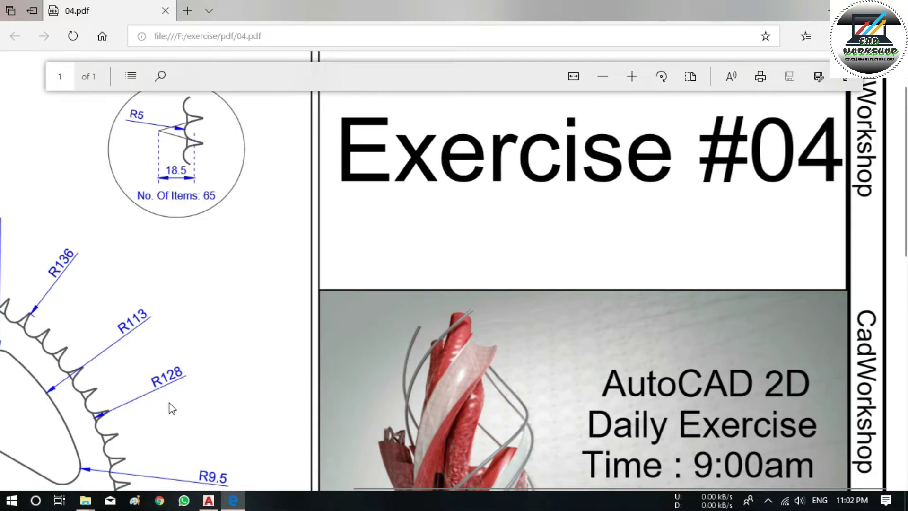
Step: Offset the outer circle 5 units outward with the O command
click(208, 501)
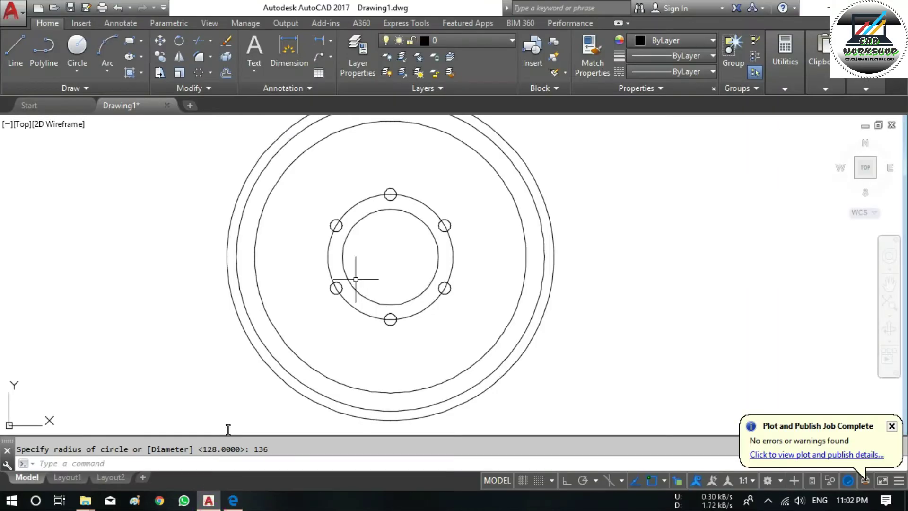
text(o)
key(Return)
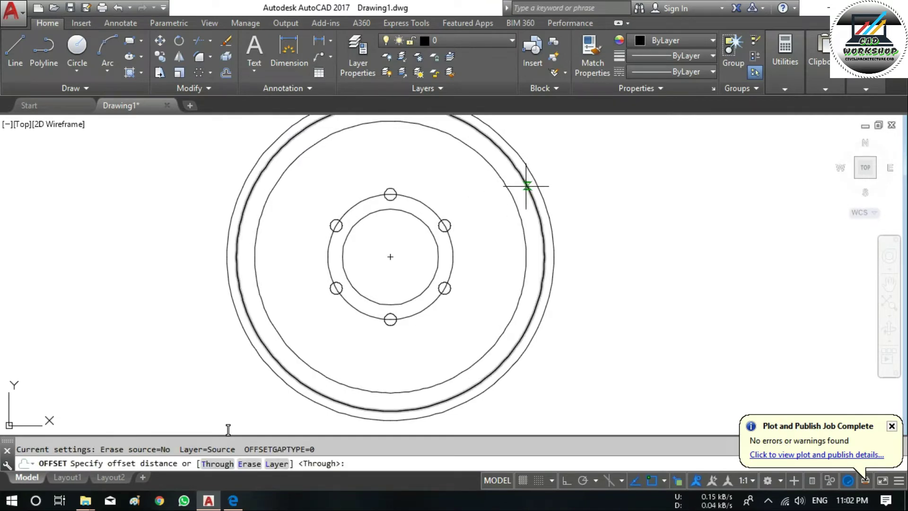
text(5)
key(Return)
click(546, 213)
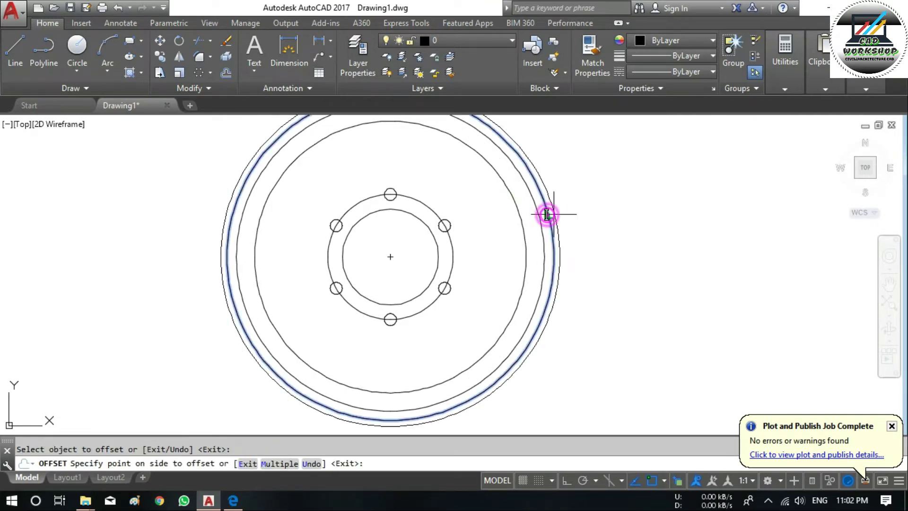
Step: Delete the unwanted outer offset circle and return to the sprocket PDF
key(Return)
click(558, 211)
key(Delete)
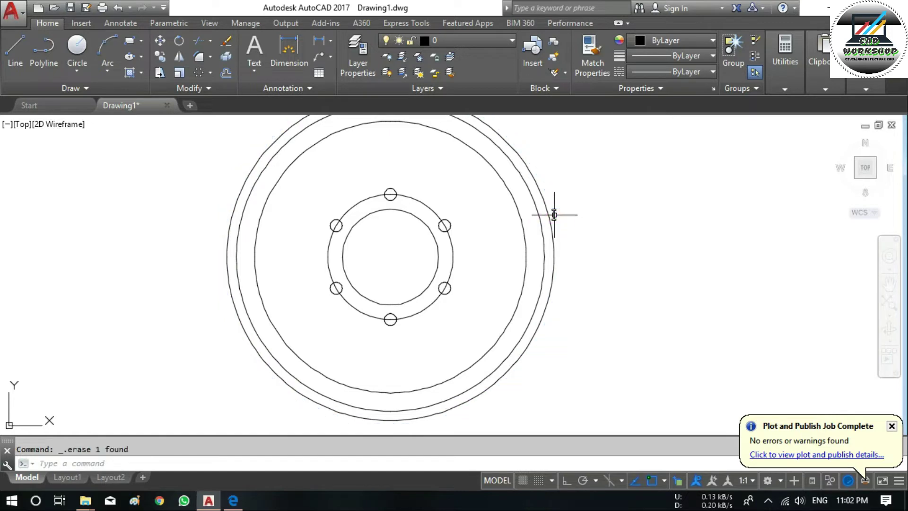
click(245, 504)
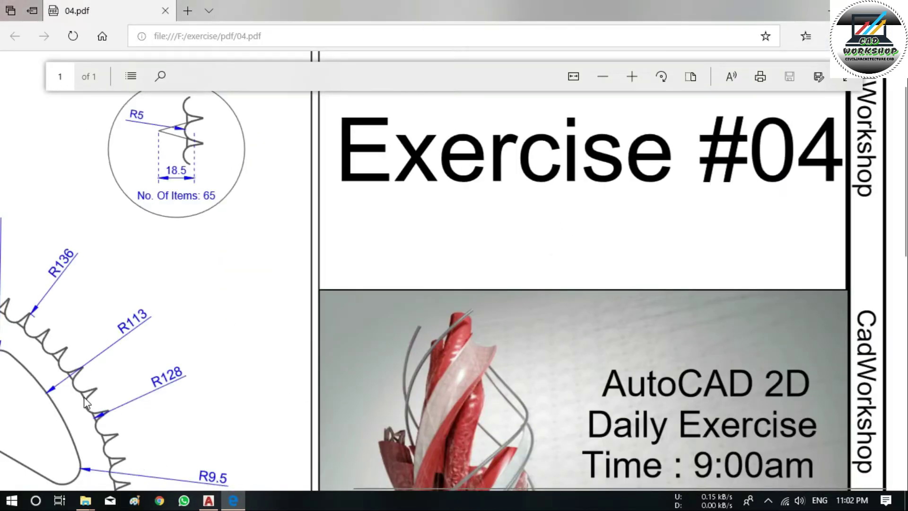
Step: Scroll the PDF to the R136, R113, R128 and R9.5 rim callouts
scroll(84, 397, down, 3)
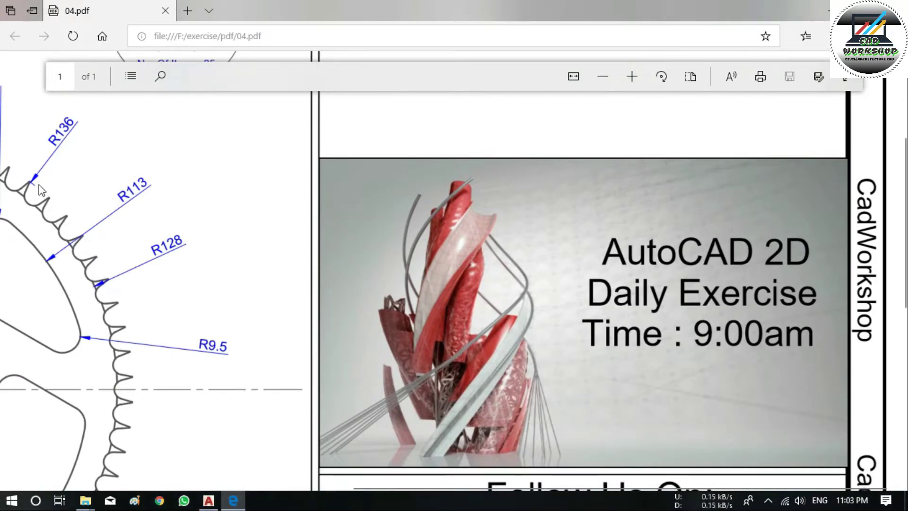
Step: Offset the outer rim circle 5 units inward
click(209, 501)
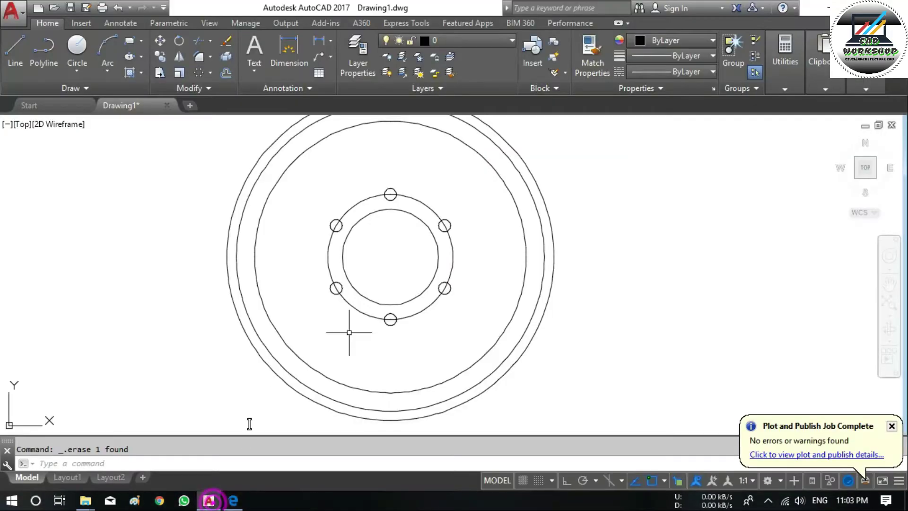
click(529, 198)
key(Escape)
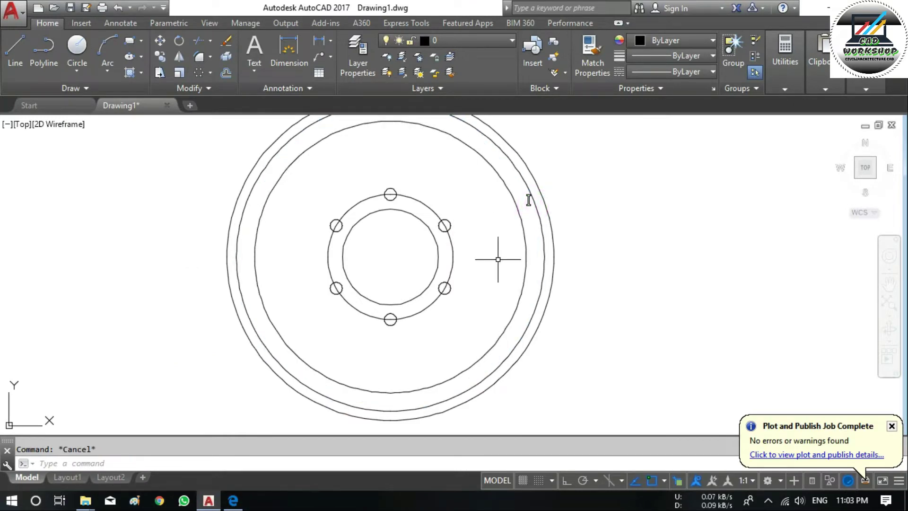
text(o)
key(Return)
text(52)
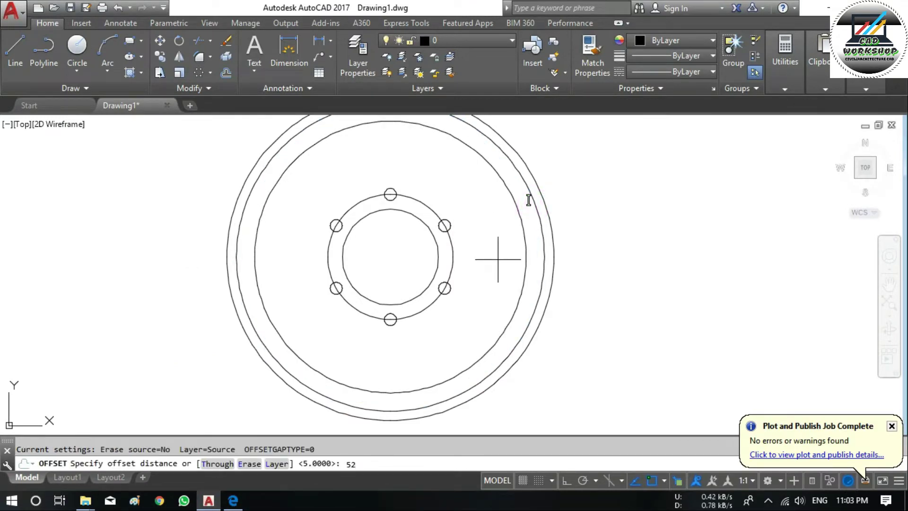
key(Return)
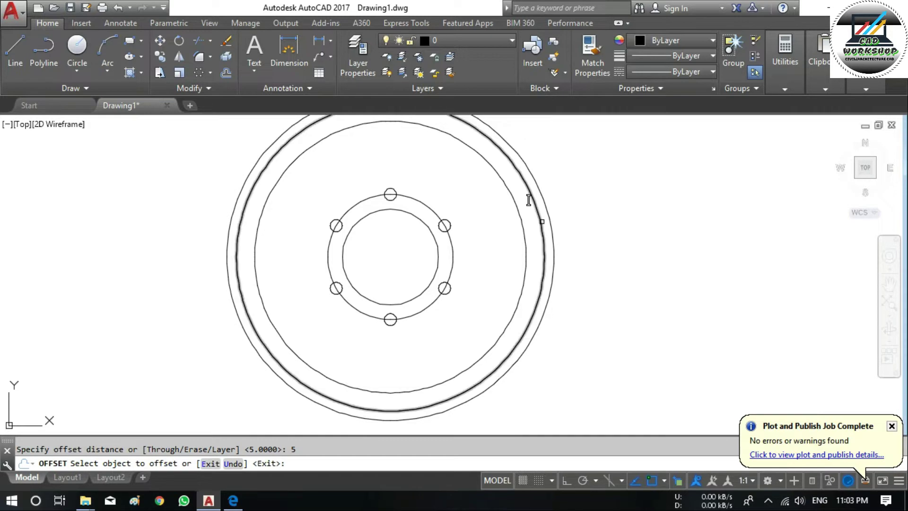
click(543, 221)
scroll(551, 222, up, 2)
scroll(551, 222, up, 2)
scroll(551, 222, up, 2)
key(Escape)
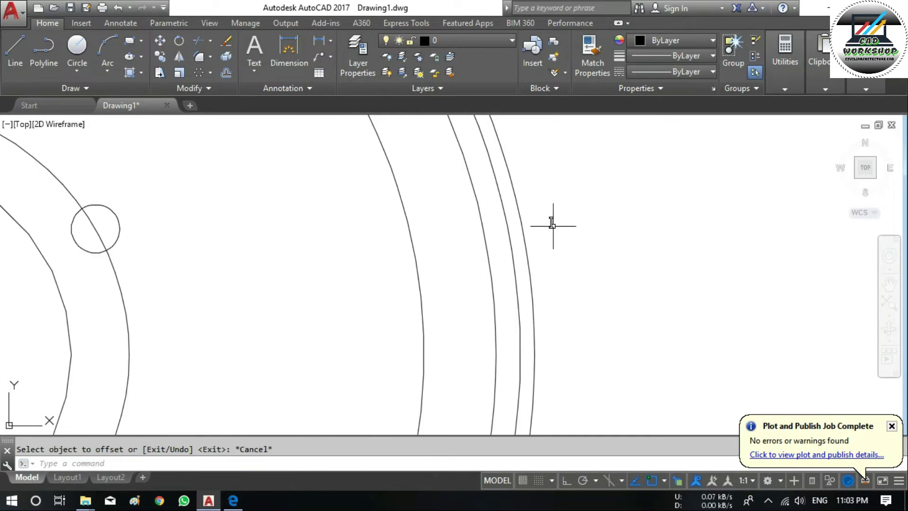
Step: Change the new offset circle's colour to red
click(515, 249)
click(676, 42)
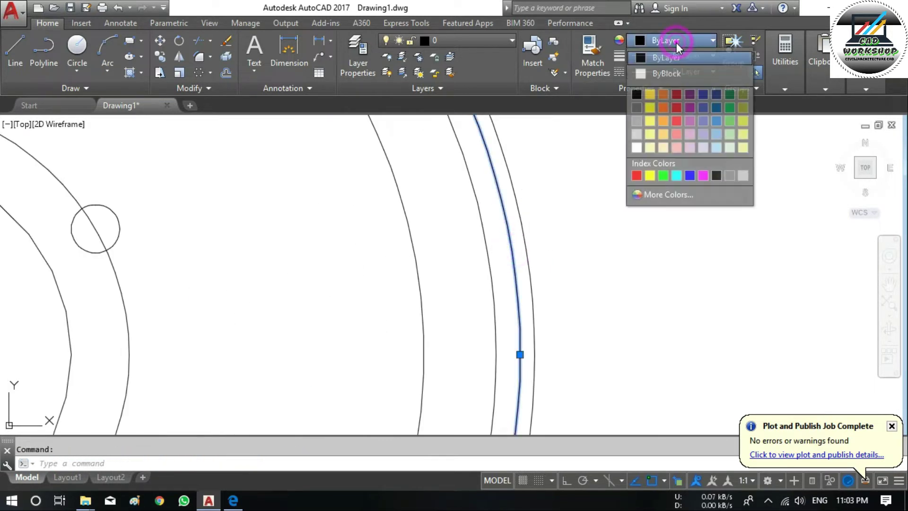
click(680, 98)
key(Escape)
scroll(497, 339, down, 5)
scroll(557, 284, down, 2)
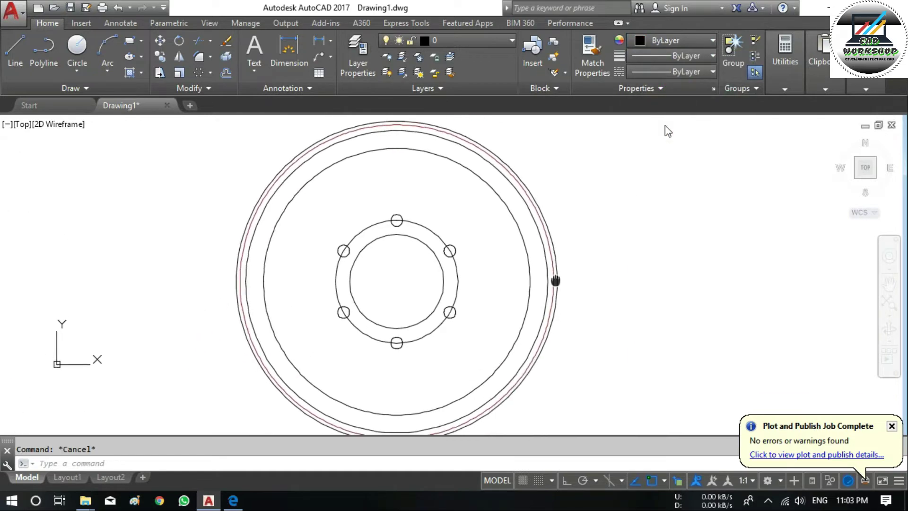
scroll(397, 331, up, 1)
click(233, 501)
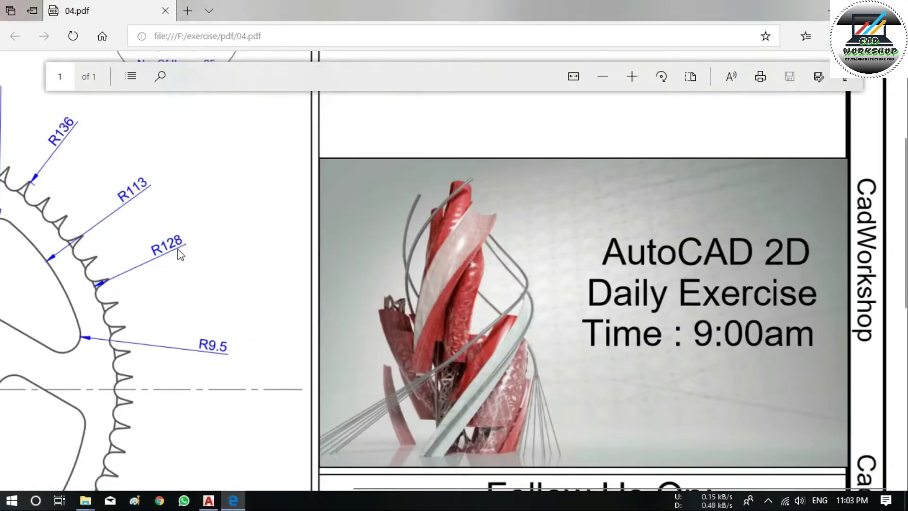
Step: Scroll the PDF back up to the tooth detail with R5, 18.5 and 65 items
ctrl+scroll(179, 253, up, 2)
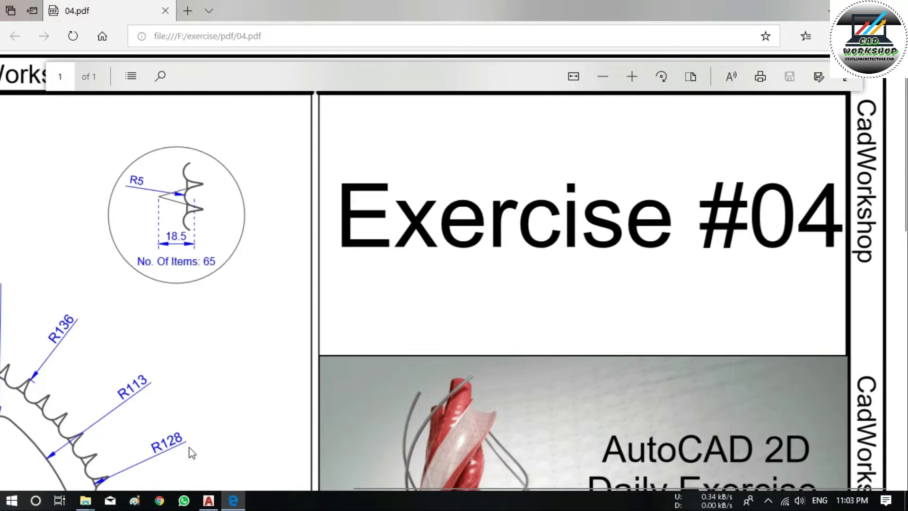
Step: Draw an 18.5-unit horizontal line leftward from the outer rim's right quadrant, with Ortho on
click(209, 500)
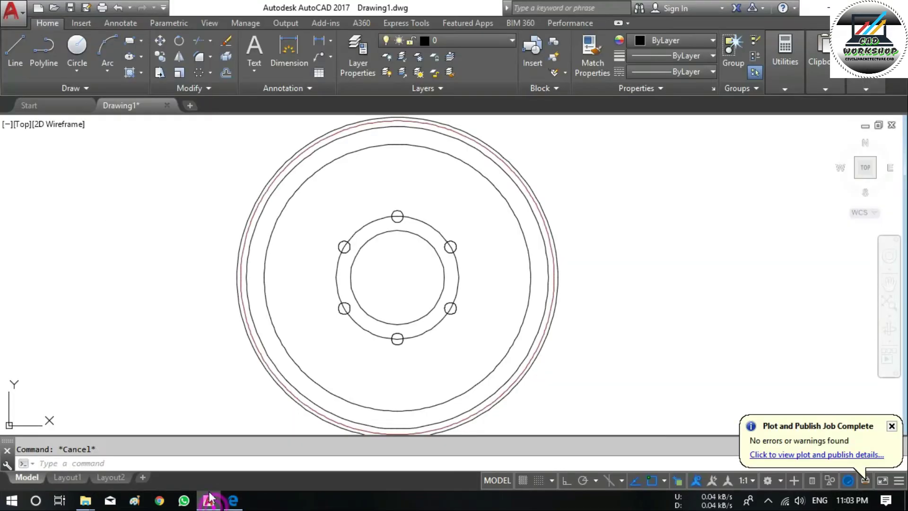
click(15, 52)
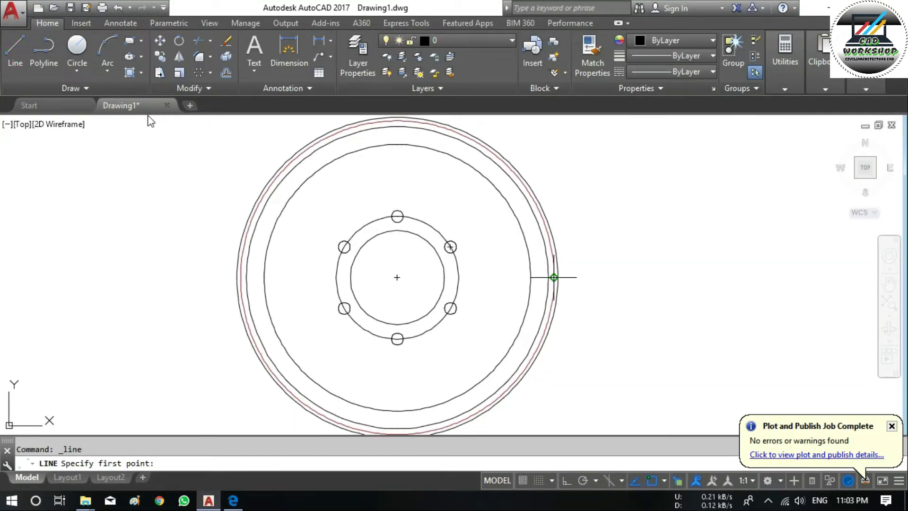
click(554, 277)
scroll(555, 282, up, 6)
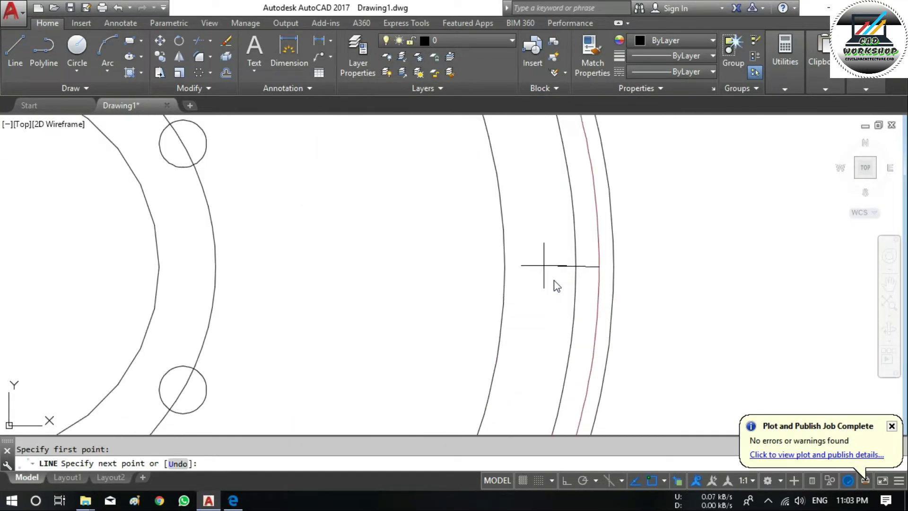
key(F8)
text(18.)
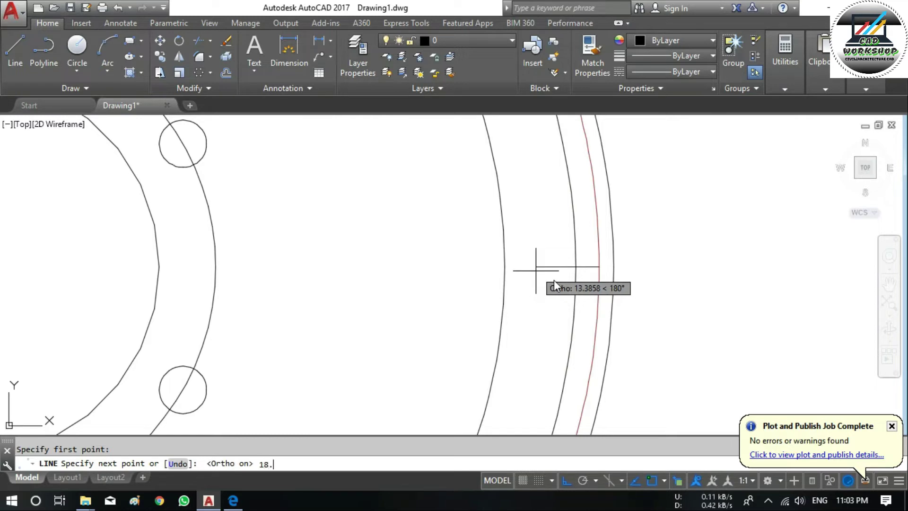
text(5)
key(Return)
key(Escape)
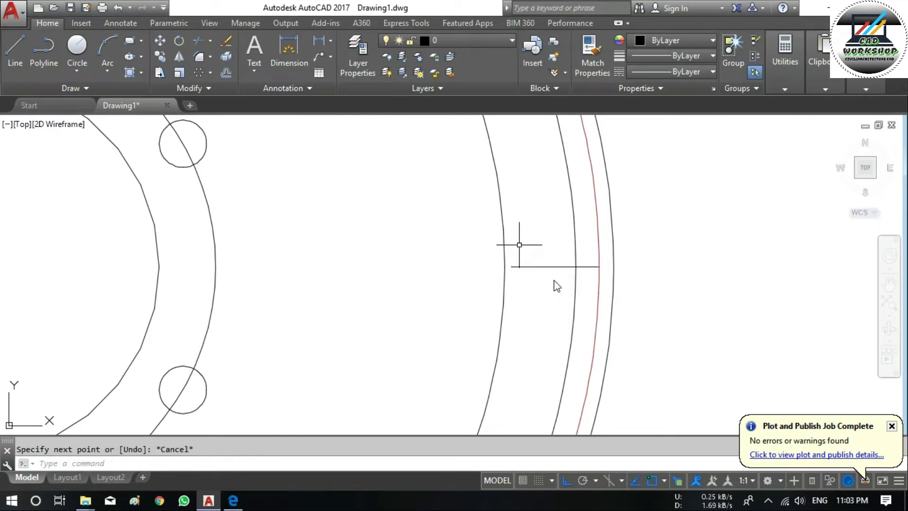
key(Escape)
Step: Show the PDF's tooth detail with R5, the 18.5 depth and 65 items
click(233, 501)
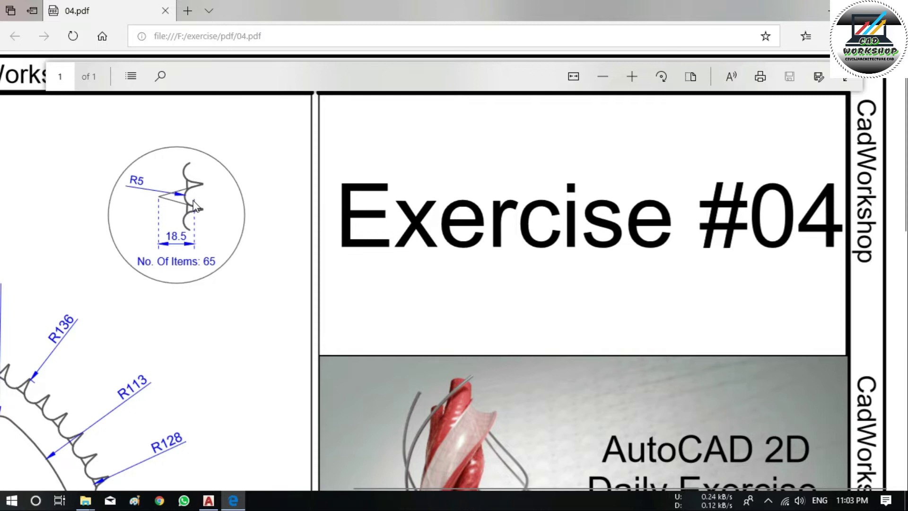
Step: Draw a radius-5 circle centred where the 18.5 line meets the red circle
click(209, 501)
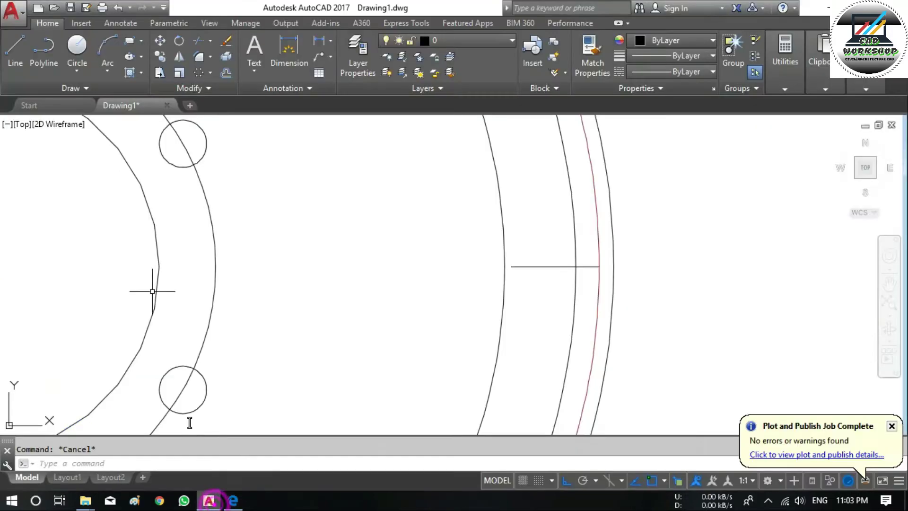
click(81, 75)
click(90, 94)
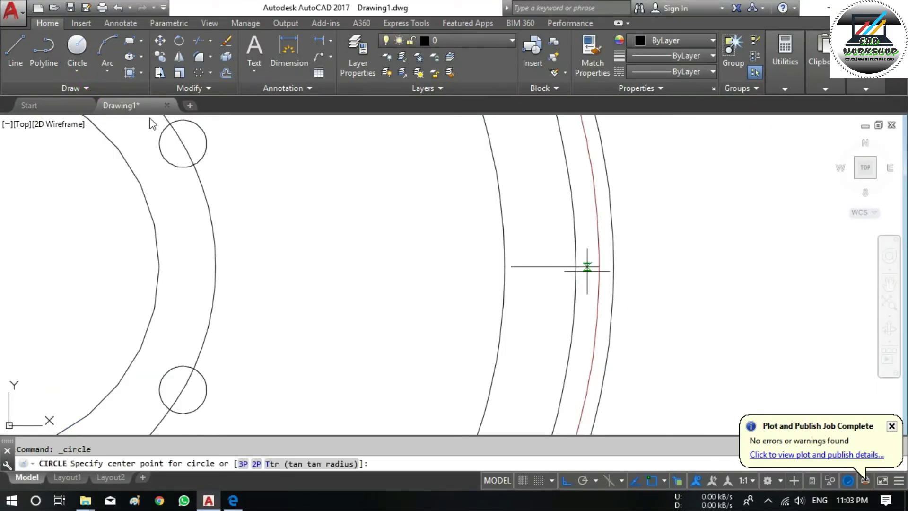
click(599, 266)
key(Return)
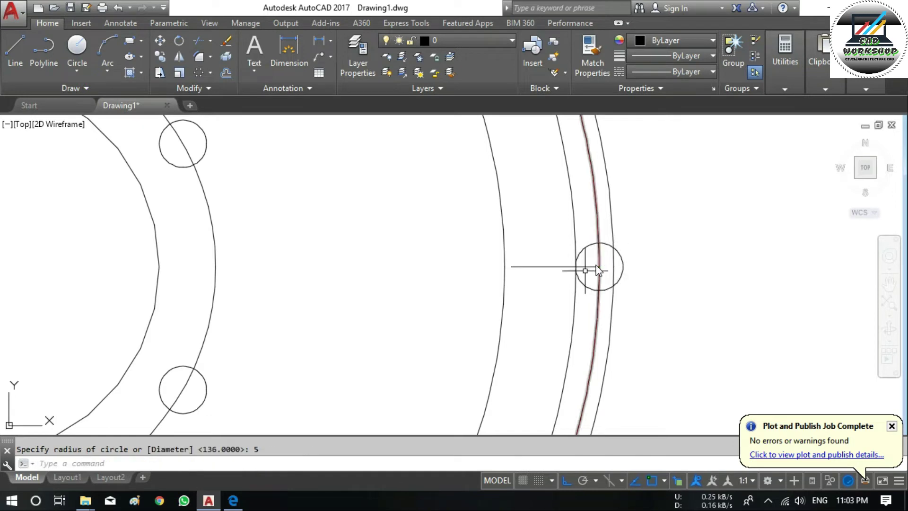
Step: Draw two lines from the 18.5 line's inner end, tangent to the circle's top and bottom
click(15, 46)
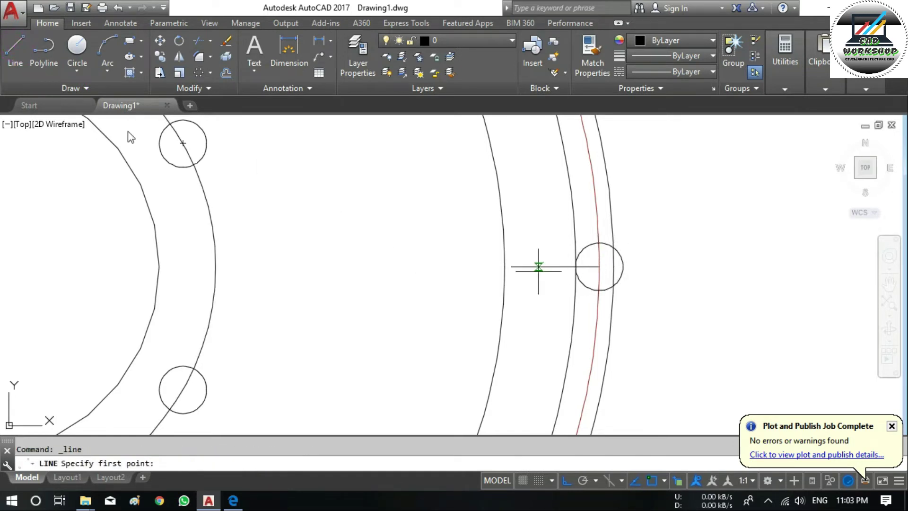
click(512, 266)
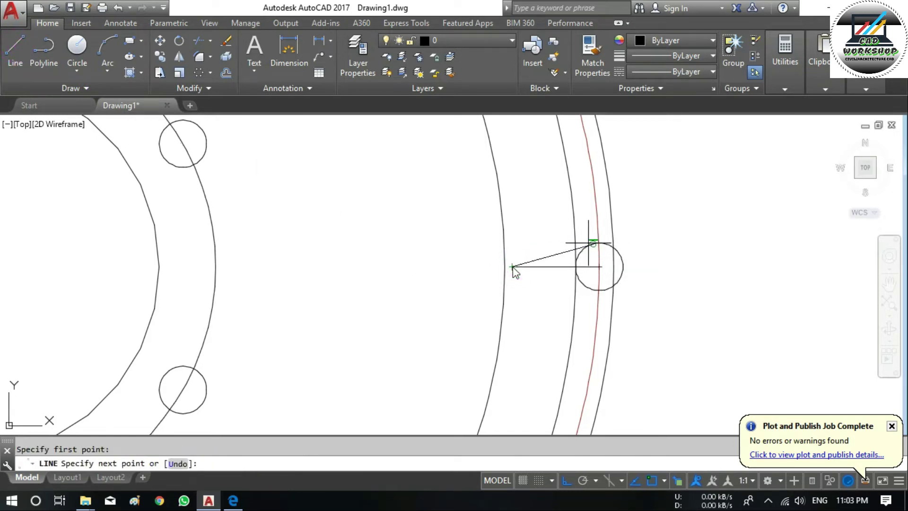
click(589, 246)
key(Escape)
click(16, 46)
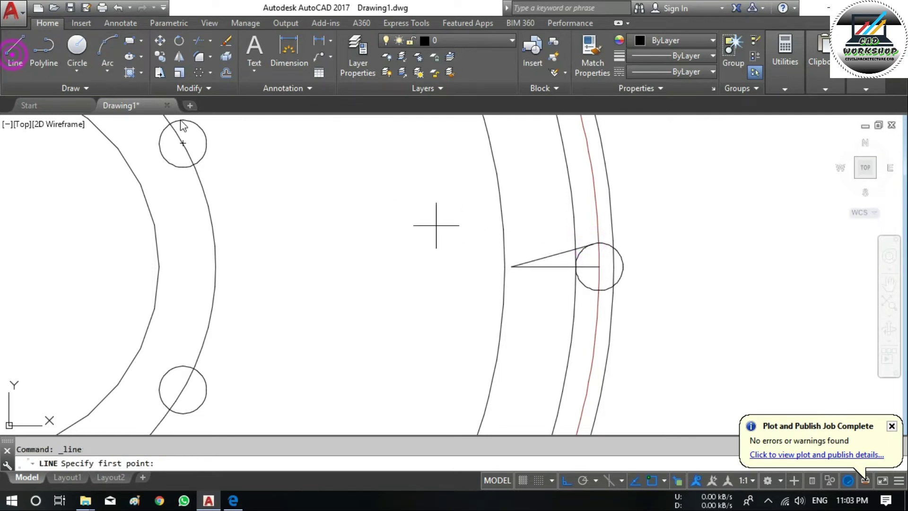
scroll(566, 273, up, 4)
click(420, 254)
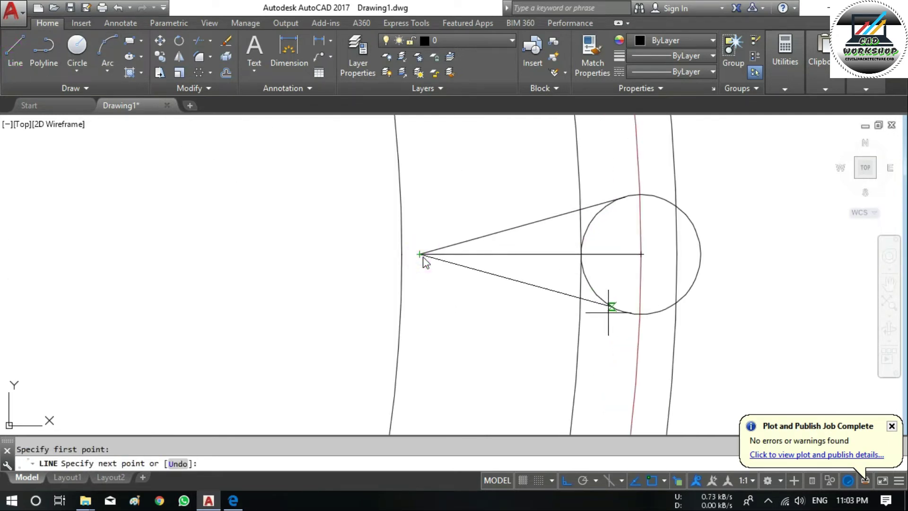
click(625, 311)
key(Escape)
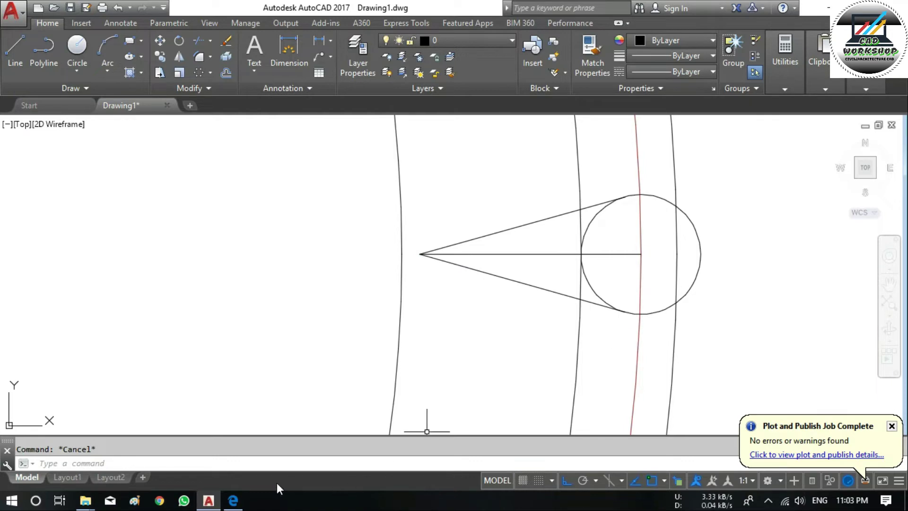
Step: Recheck the tooth detail in the reference PDF and return to the drawing
click(236, 502)
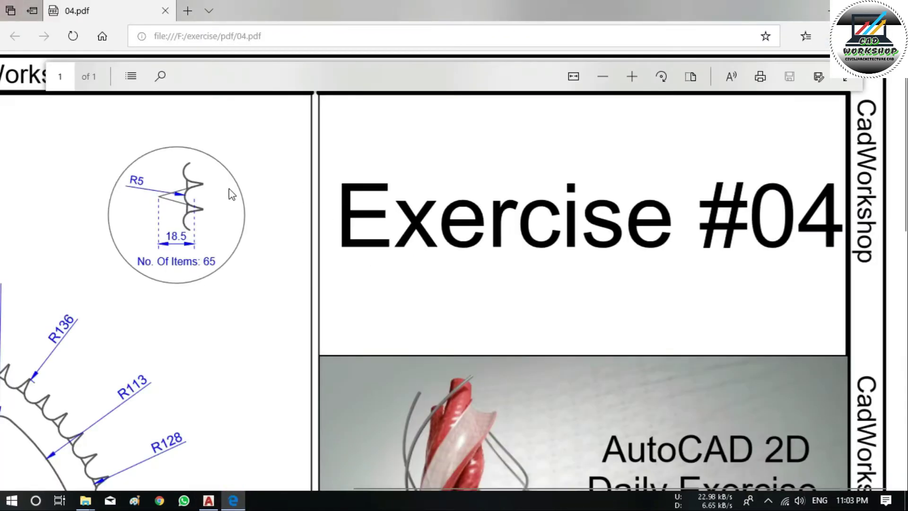
scroll(208, 242, down, 4)
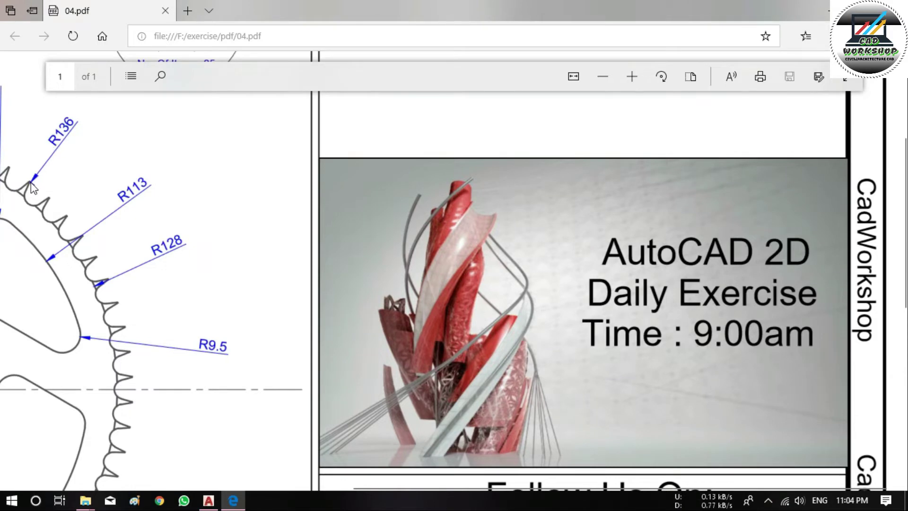
click(209, 501)
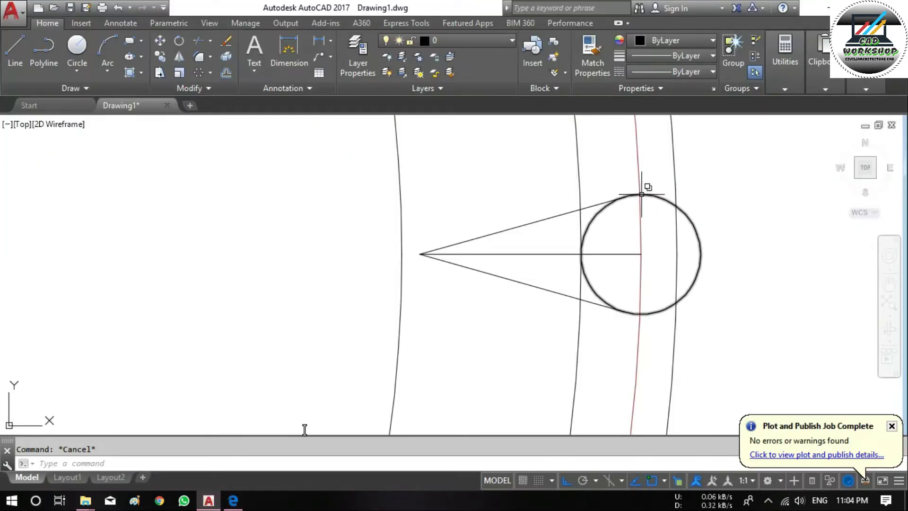
Step: Extend both tangent lines to the red circle and the outer rim
text(ex)
key(Return)
key(Return)
click(598, 202)
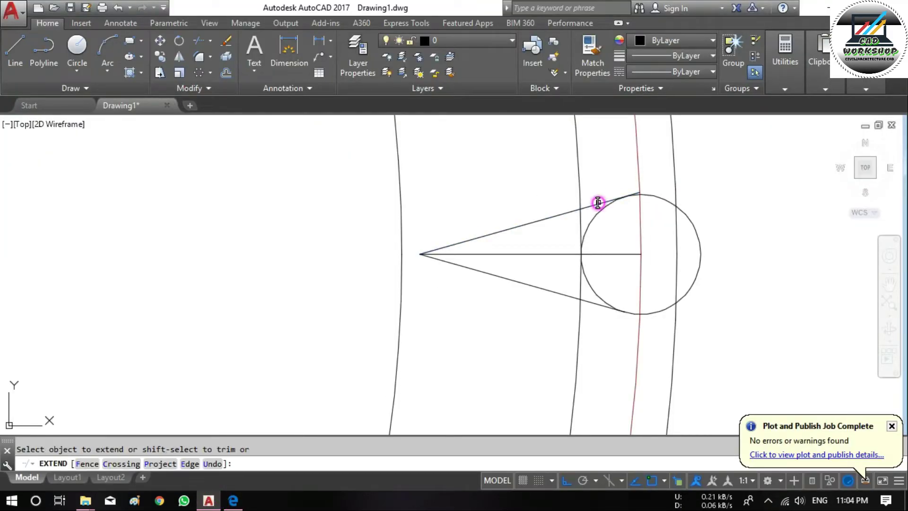
click(597, 204)
click(589, 303)
click(594, 305)
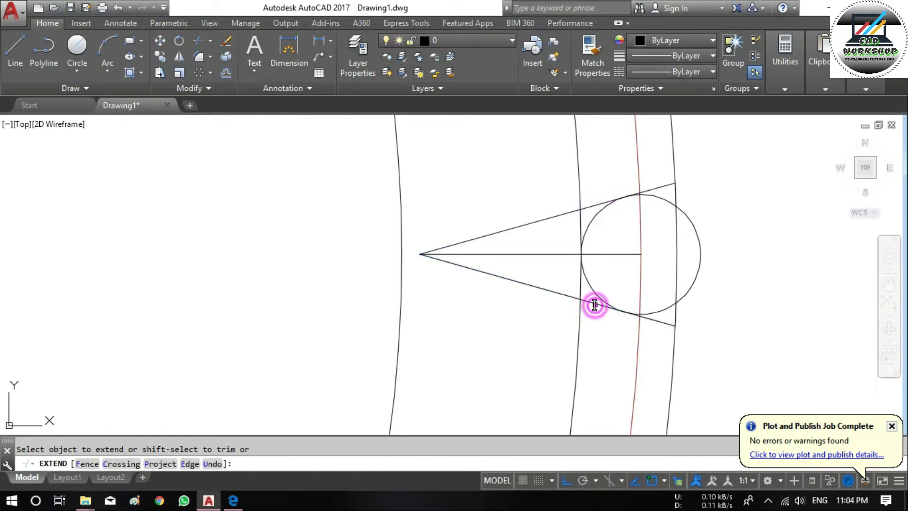
key(Escape)
Step: Trim the upper and lower tangent lines between the rim arc and the circle
text(r)
key(Return)
key(Return)
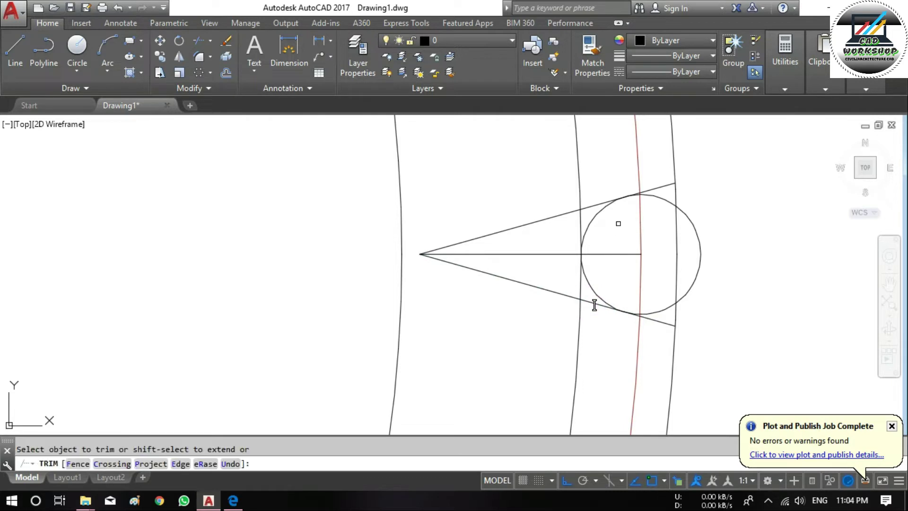
click(590, 204)
drag(547, 278, 543, 296)
key(Escape)
click(527, 294)
key(Escape)
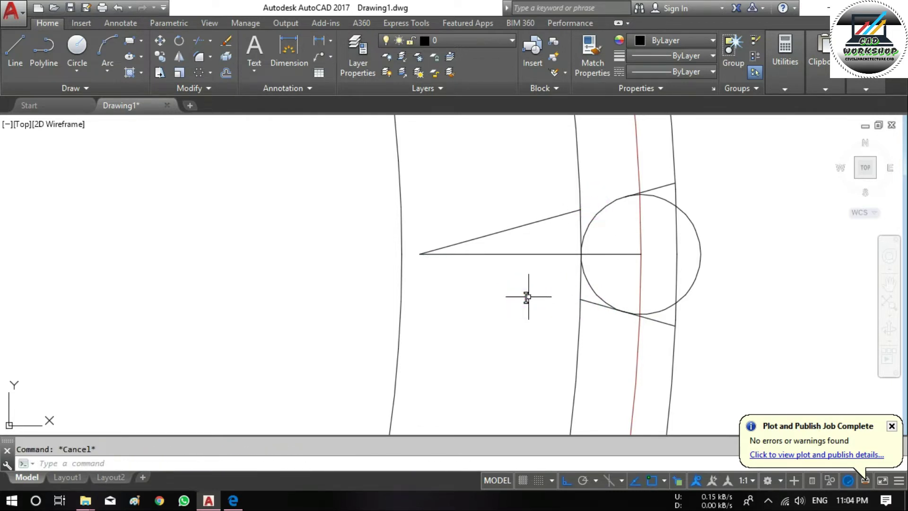
Step: Trim the lower tangent and delete the two leftover lines inside the arc
text(tr)
key(Return)
key(Return)
click(592, 300)
click(543, 298)
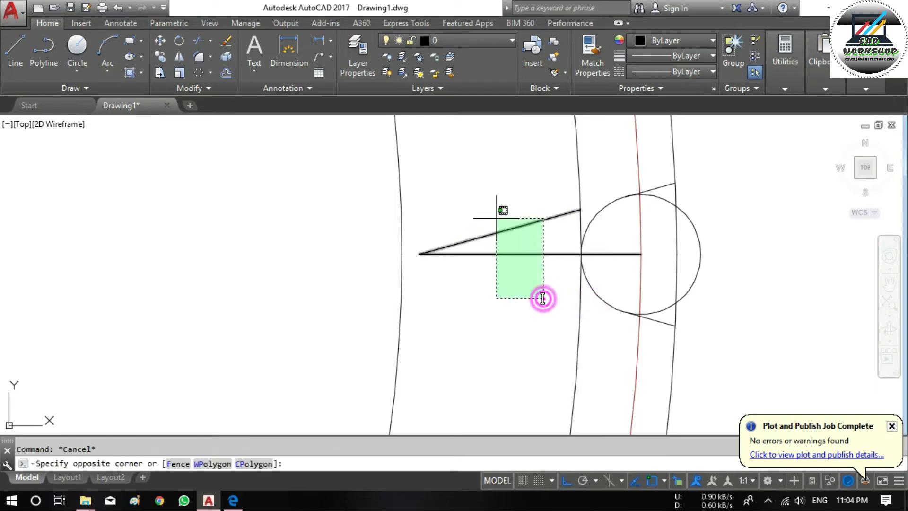
click(480, 194)
key(Delete)
text(tr)
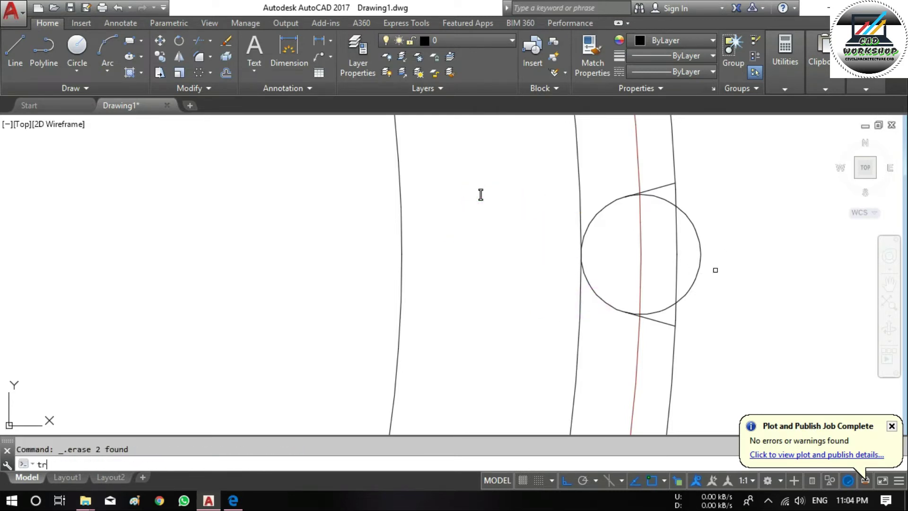
Step: Trim away the circle's right half and the stubs at both tangent–arc junctions
key(Return)
key(Return)
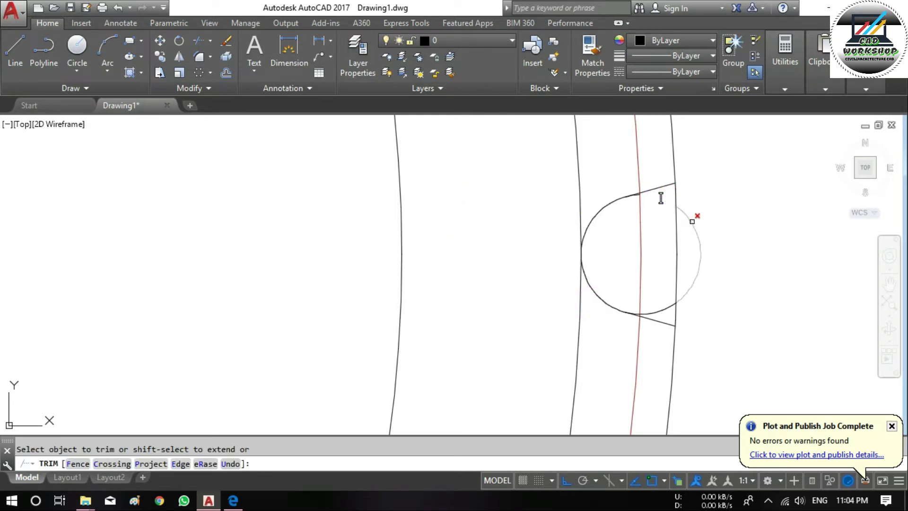
click(691, 223)
scroll(670, 306, up, 3)
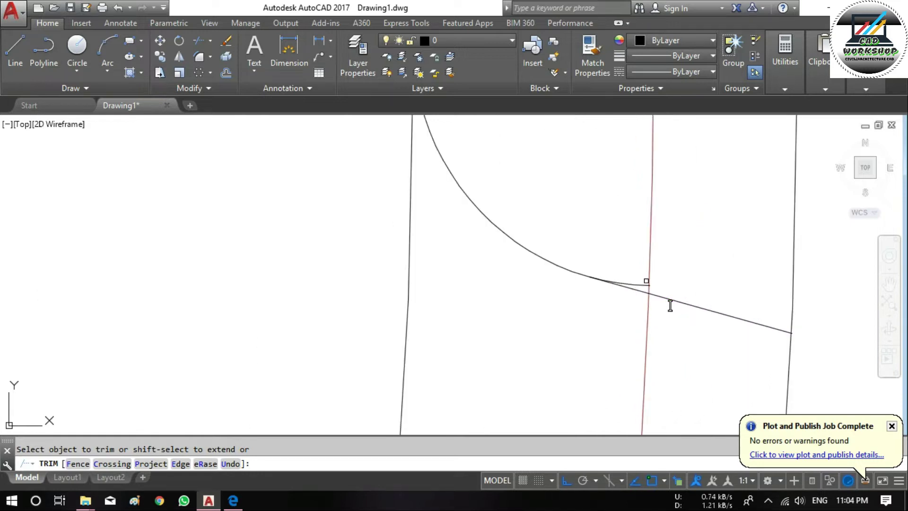
click(639, 287)
scroll(639, 287, down, 3)
scroll(639, 287, up, 3)
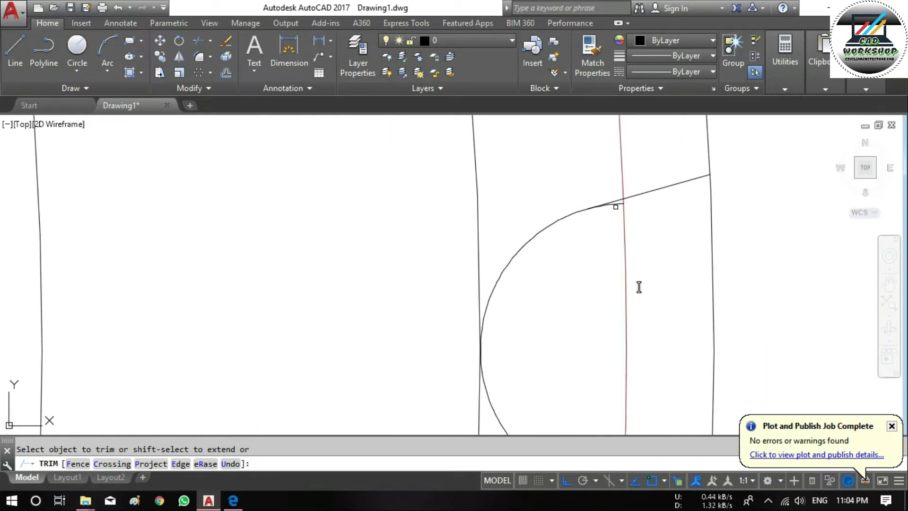
click(617, 203)
scroll(615, 204, down, 4)
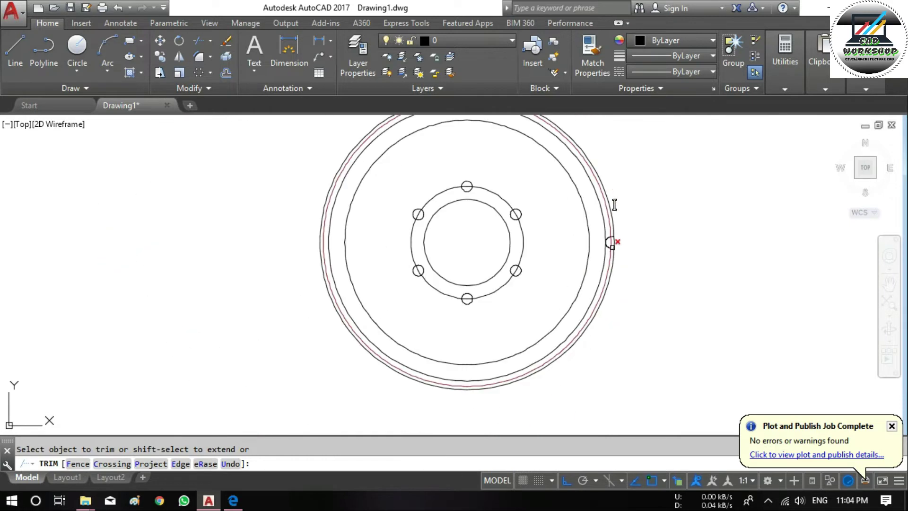
key(Escape)
Step: Start a polar array of the tooth profile about the sprocket centre
click(610, 243)
click(634, 266)
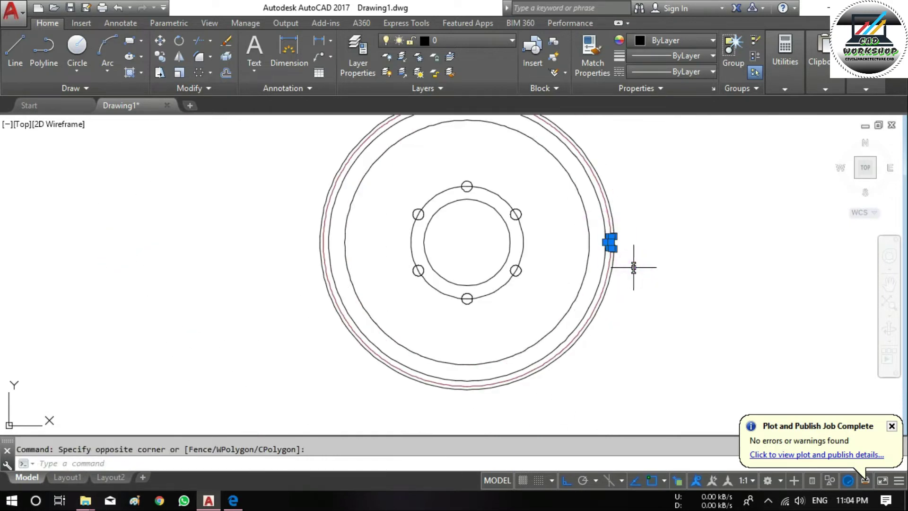
click(198, 72)
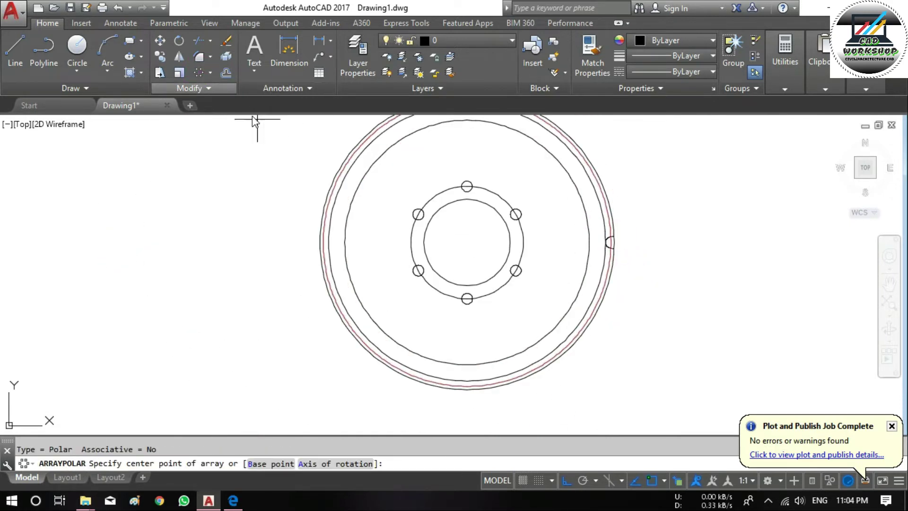
click(467, 242)
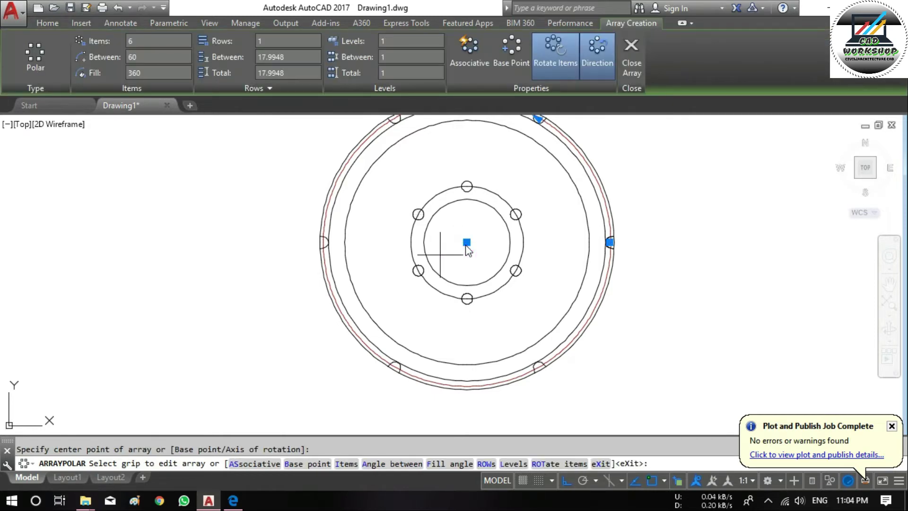
Step: Check the 65-item tooth count in the reference PDF, then return to the drawing
click(233, 500)
scroll(210, 269, up, 1)
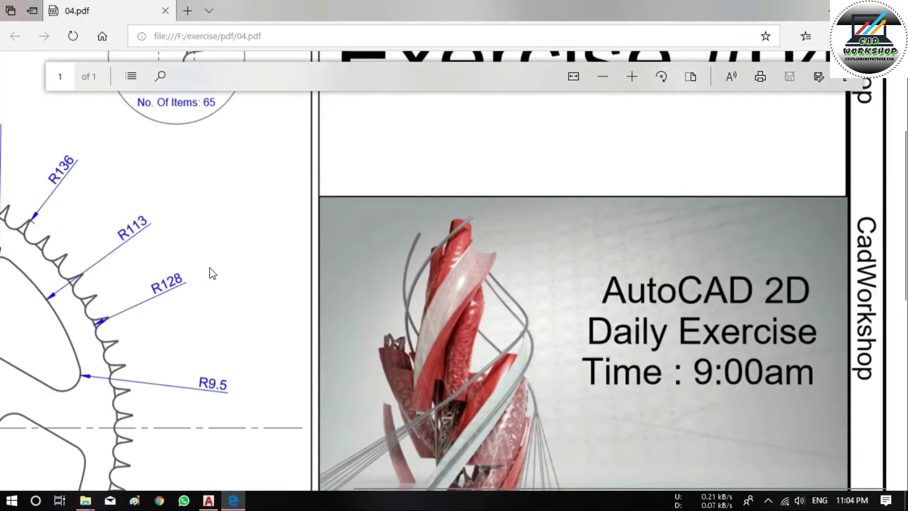
scroll(191, 262, up, 3)
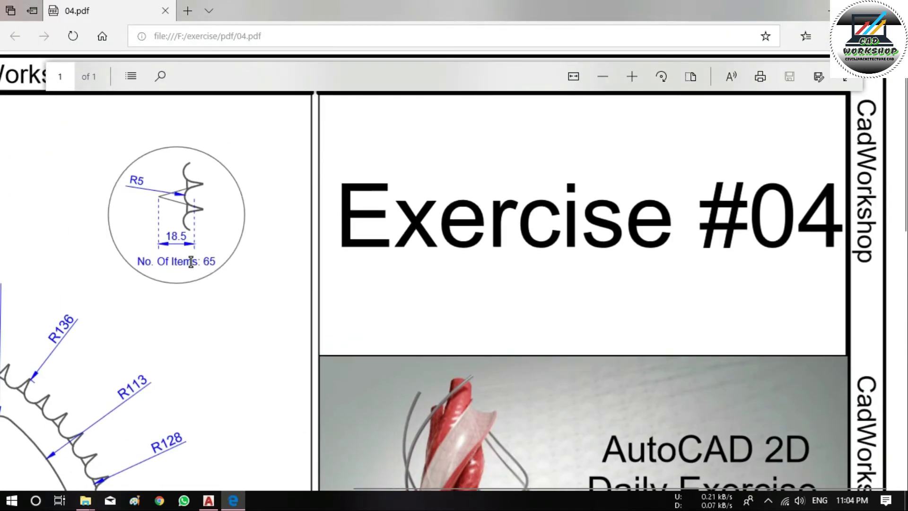
click(613, 78)
click(211, 500)
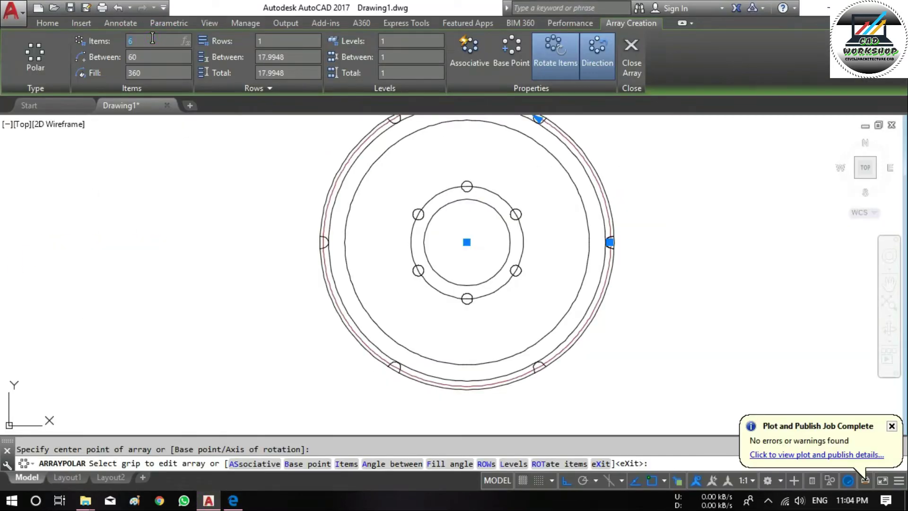
Step: Set the polar array to 65 teeth and close the array
key(Return)
middle_drag(483, 199, 483, 253)
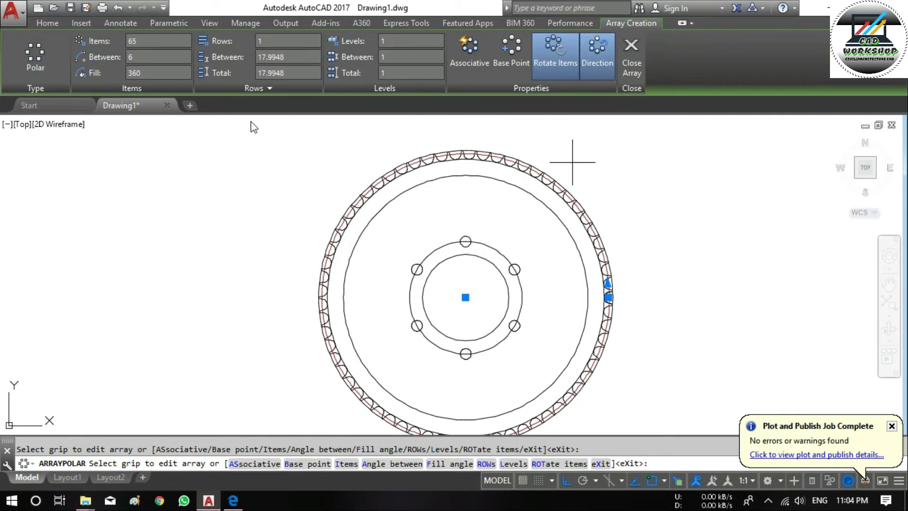
click(634, 67)
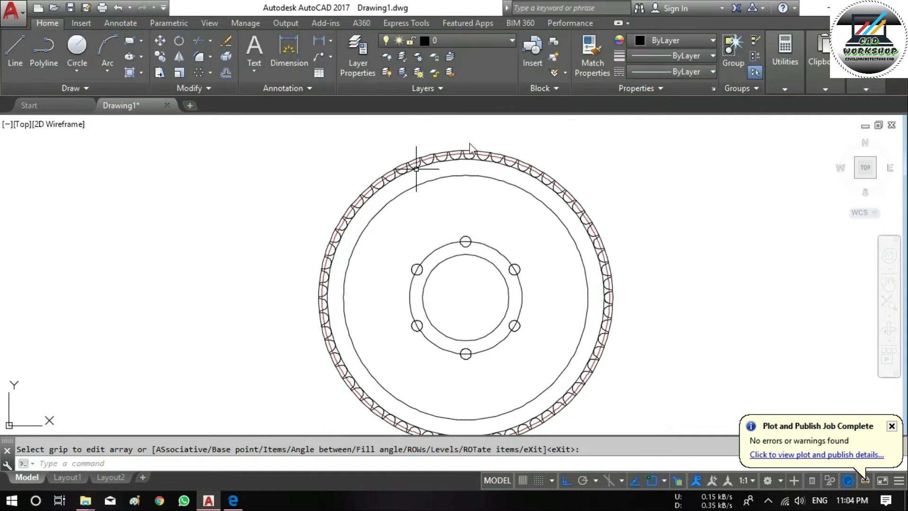
scroll(402, 163, up, 2)
scroll(396, 164, up, 3)
text(t)
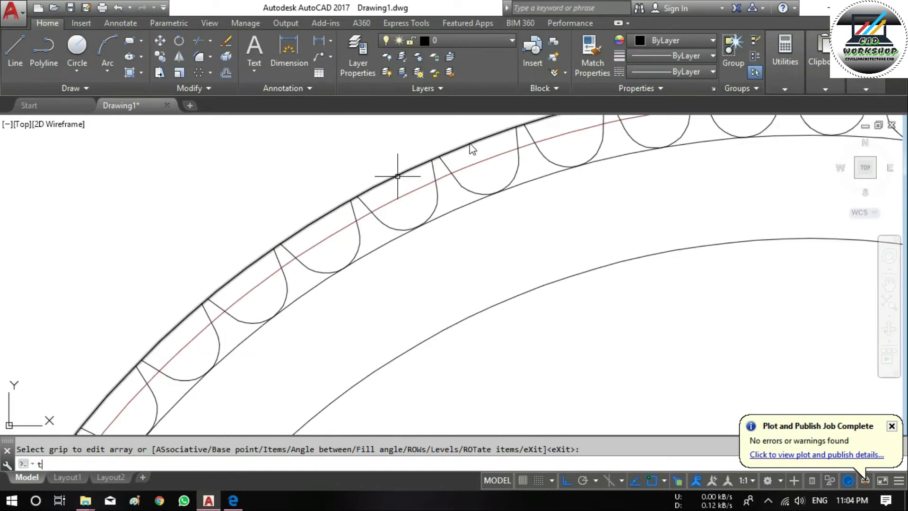
Step: Trim the rim arcs between teeth along the top and right of the sprocket
text(r)
key(Return)
key(Return)
click(397, 179)
click(482, 137)
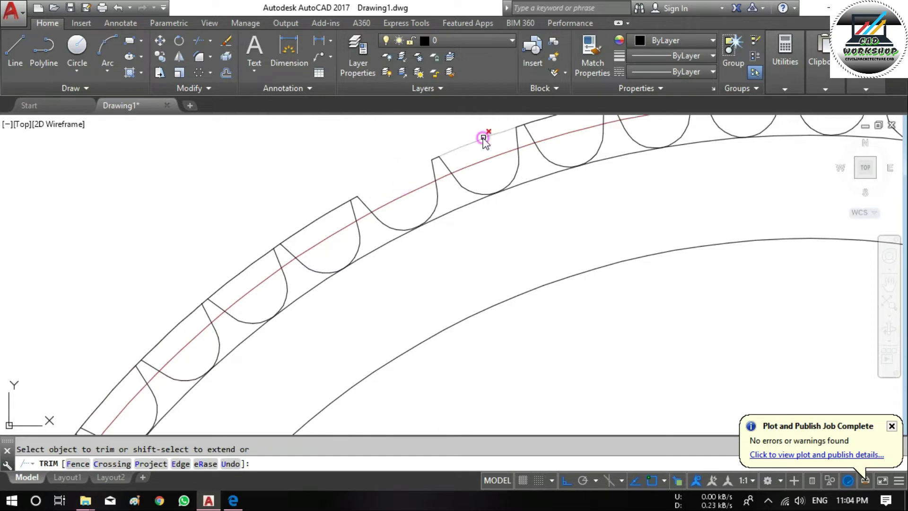
middle_drag(565, 156, 458, 238)
click(458, 204)
click(533, 180)
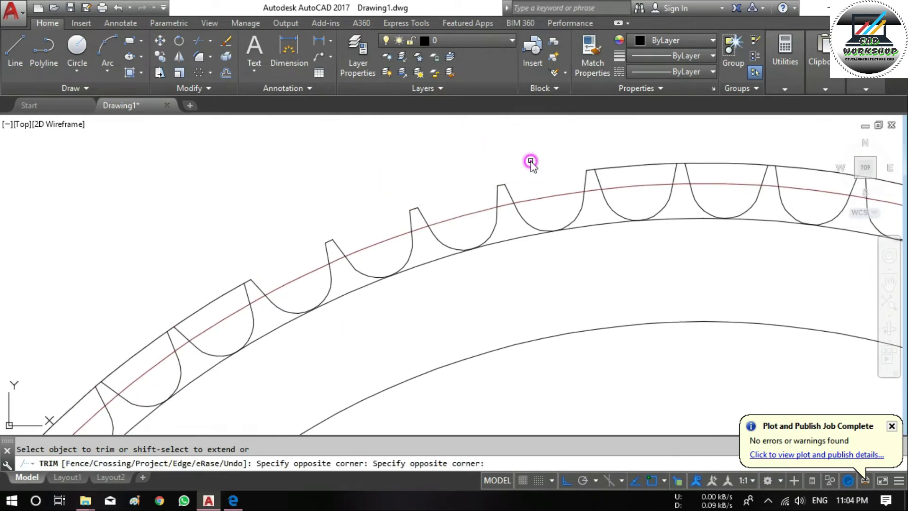
drag(658, 135, 594, 179)
middle_drag(638, 158, 468, 168)
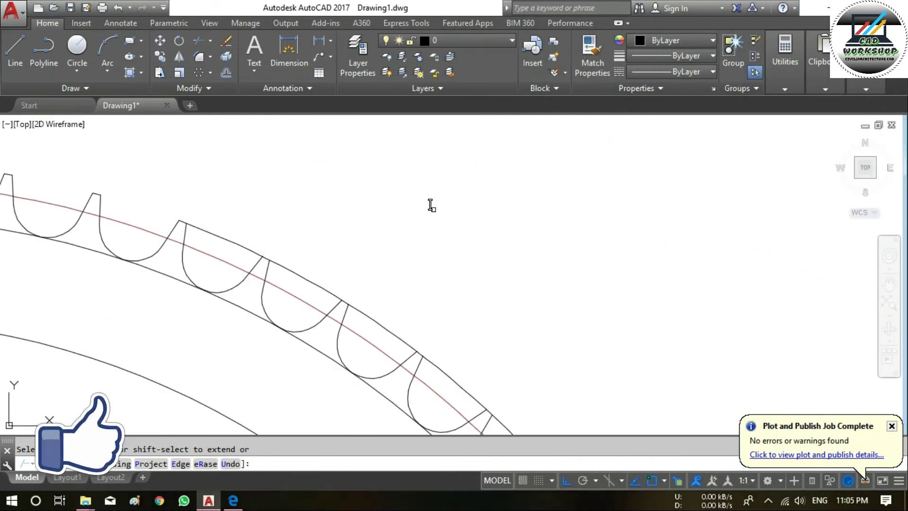
scroll(431, 205, down, 3)
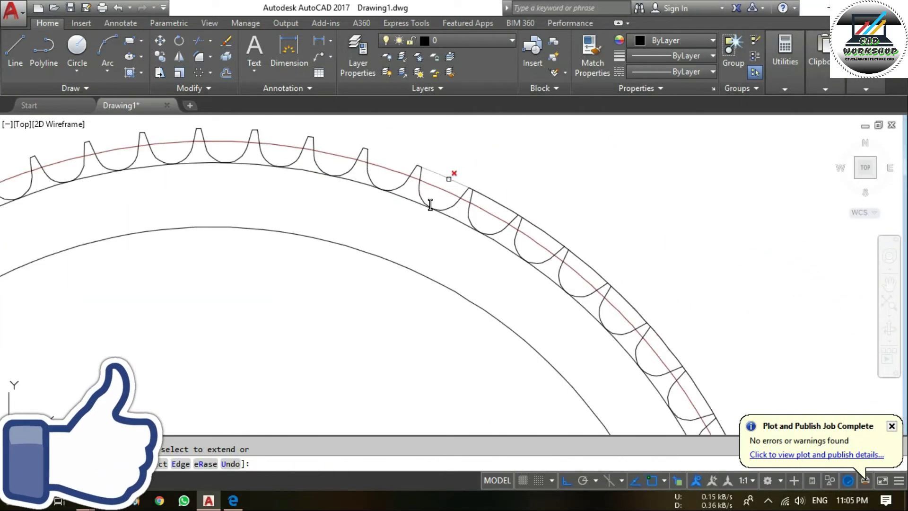
click(492, 201)
scroll(582, 265, up, 2)
scroll(587, 284, up, 2)
click(561, 286)
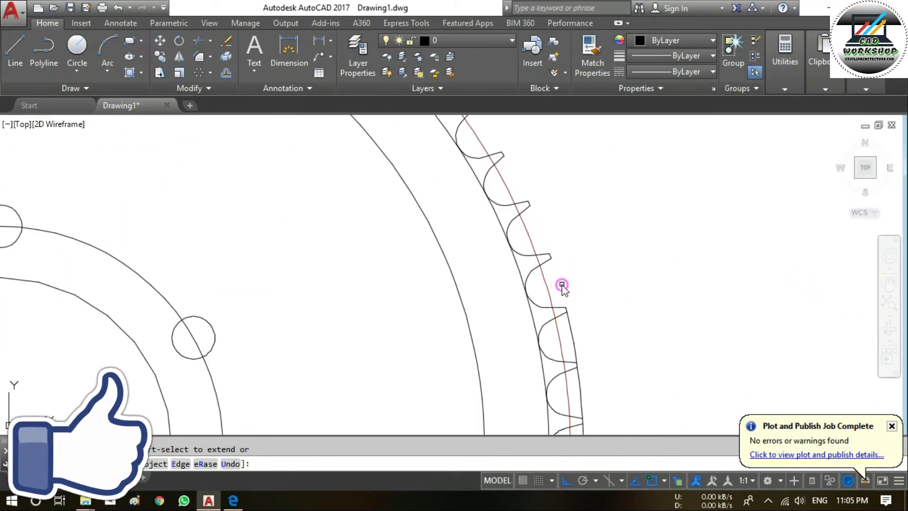
middle_drag(561, 286, 580, 219)
click(580, 279)
Step: Trim the remaining rim arcs between teeth around the lower and left side
scroll(583, 294, down, 3)
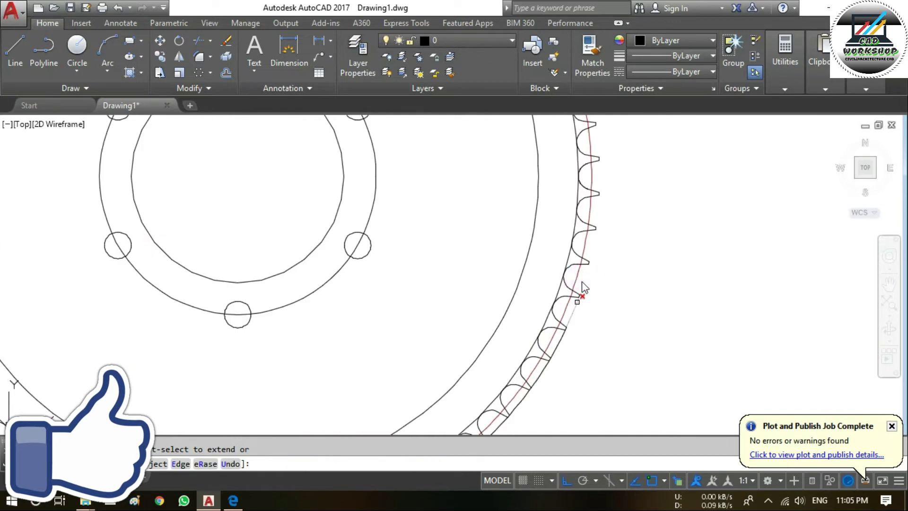
scroll(591, 253, up, 3)
click(592, 253)
click(526, 324)
scroll(440, 385, down, 3)
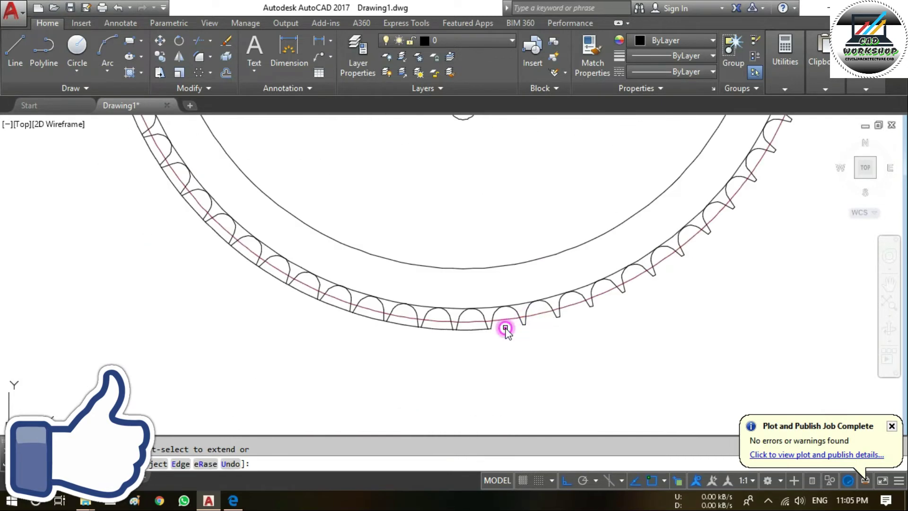
scroll(284, 288, up, 3)
click(419, 328)
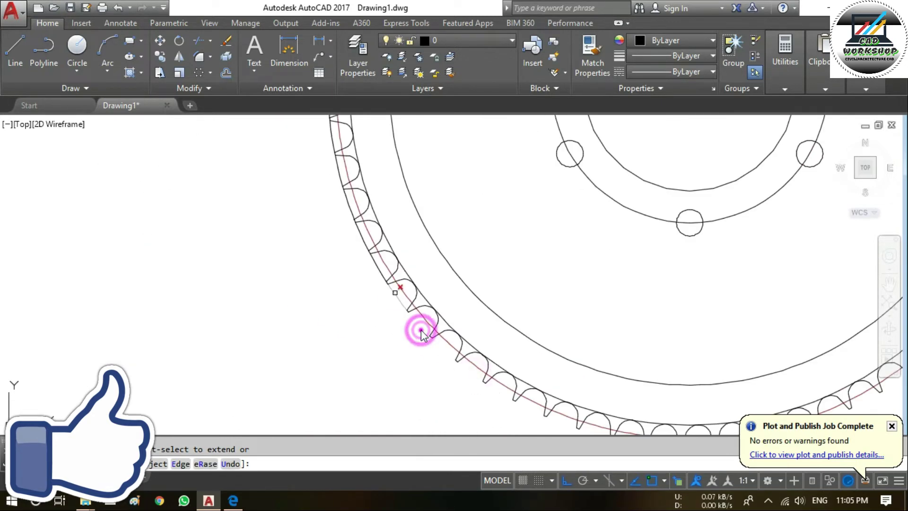
click(350, 237)
scroll(350, 236, down, 3)
scroll(432, 290, up, 3)
click(427, 338)
click(425, 297)
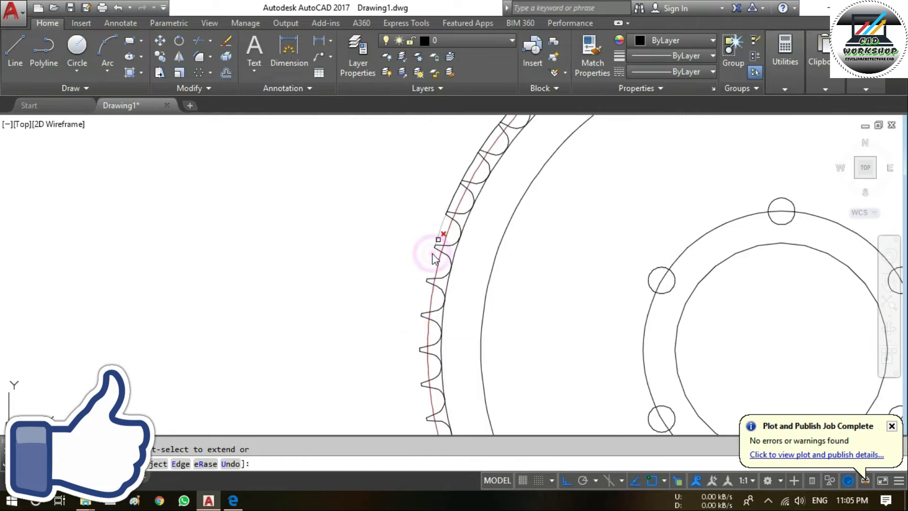
scroll(432, 253, down, 3)
scroll(502, 208, up, 3)
scroll(502, 208, down, 4)
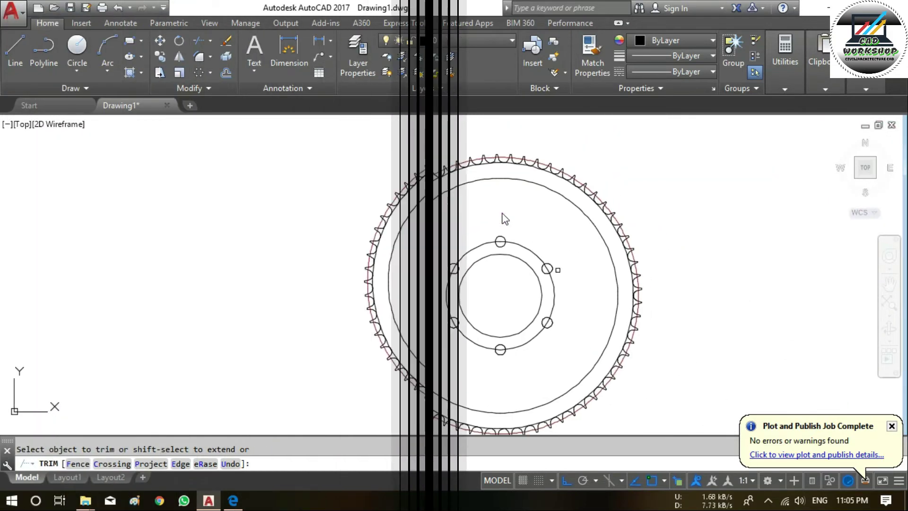
key(Escape)
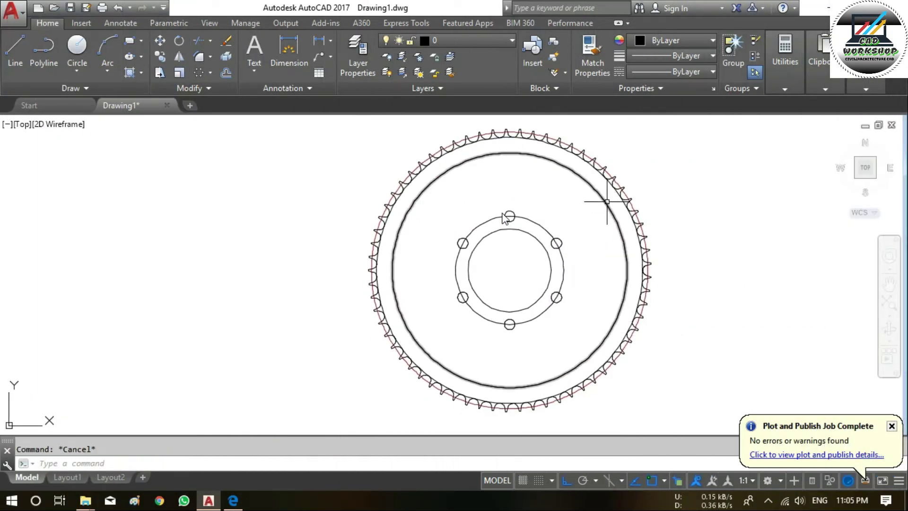
Step: Cancel a stray selection and recheck the reference PDF before returning
scroll(563, 141, up, 4)
click(534, 141)
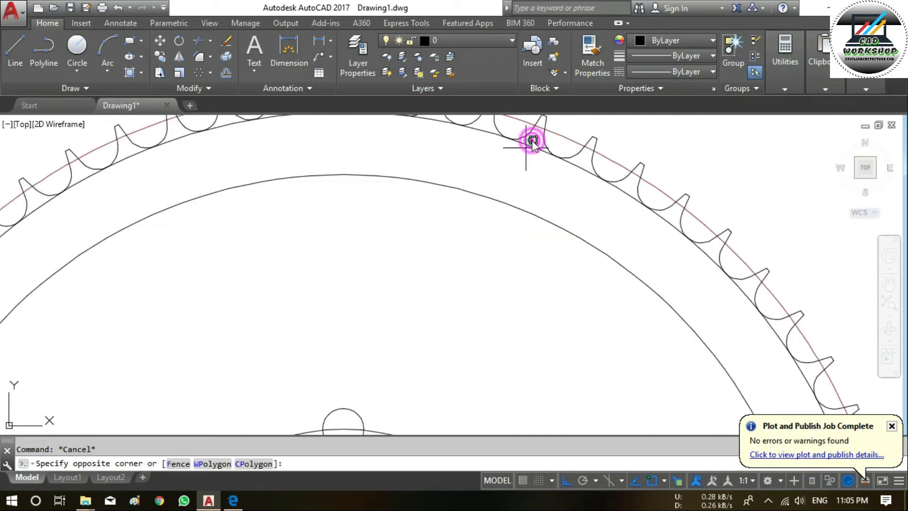
scroll(534, 141, down, 3)
key(Escape)
click(232, 500)
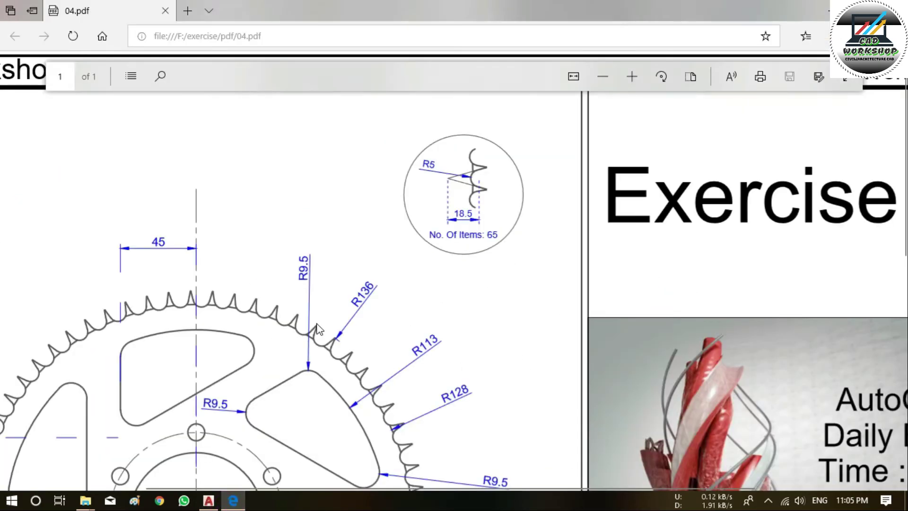
scroll(308, 248, down, 3)
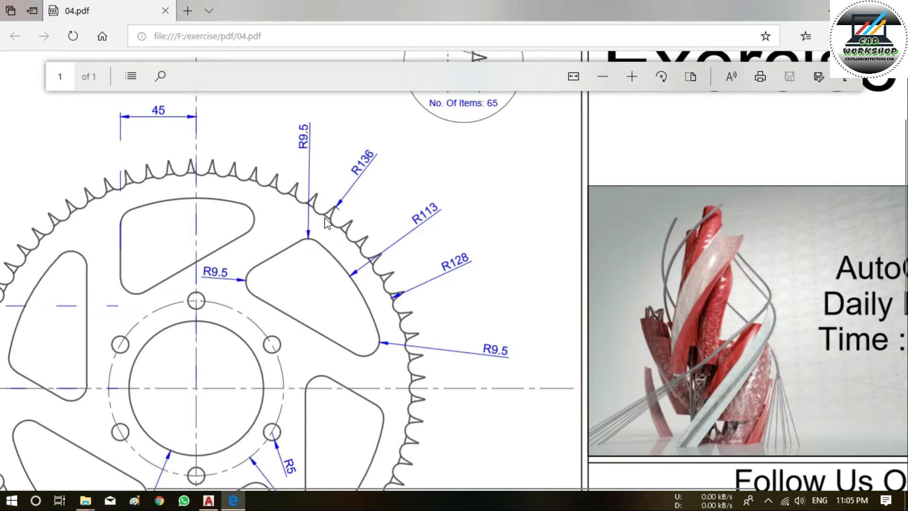
click(208, 501)
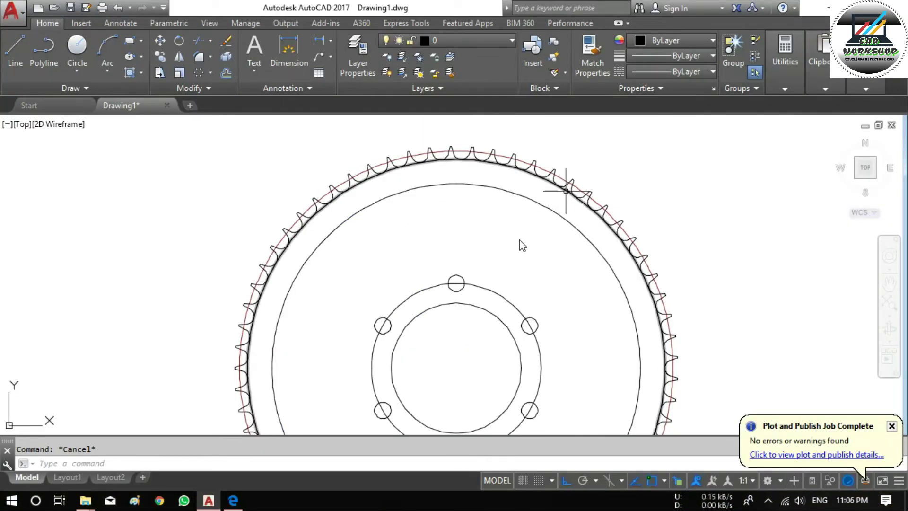
Step: Erase the leftover outer rim circle and the red construction circle
click(566, 191)
key(Delete)
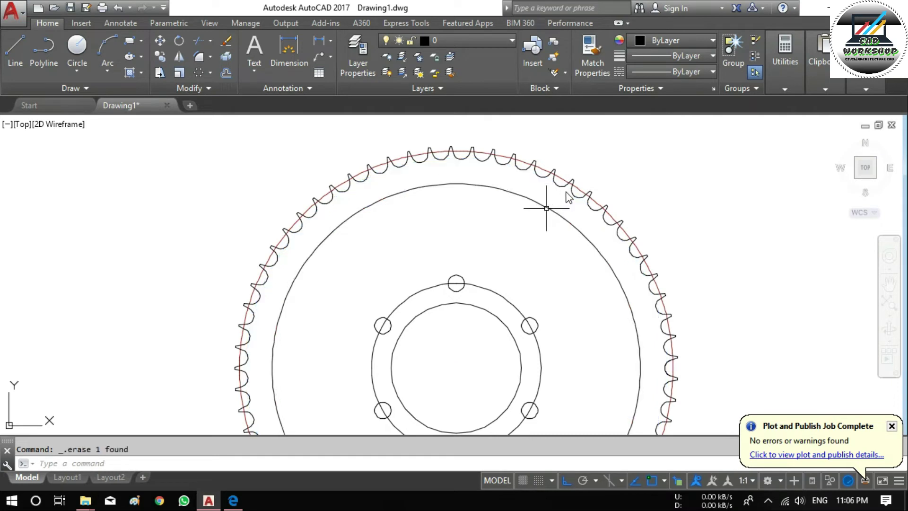
scroll(580, 159, up, 2)
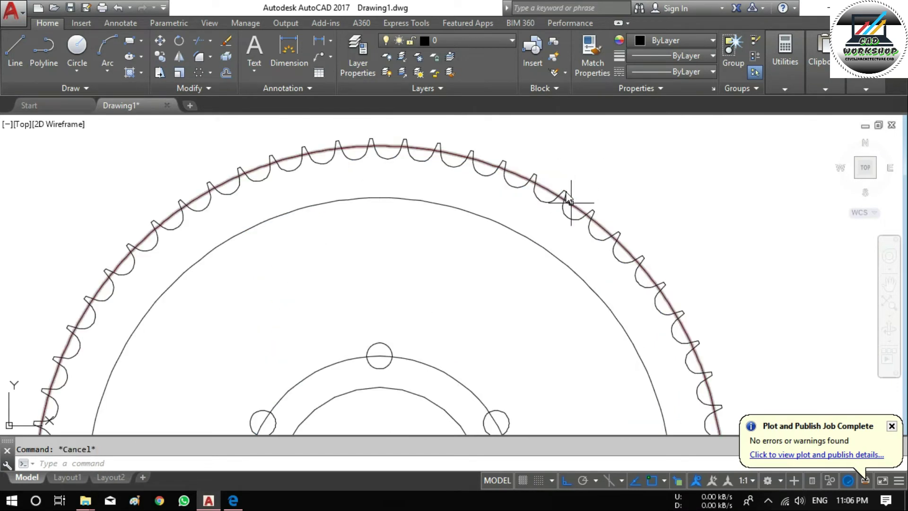
click(571, 203)
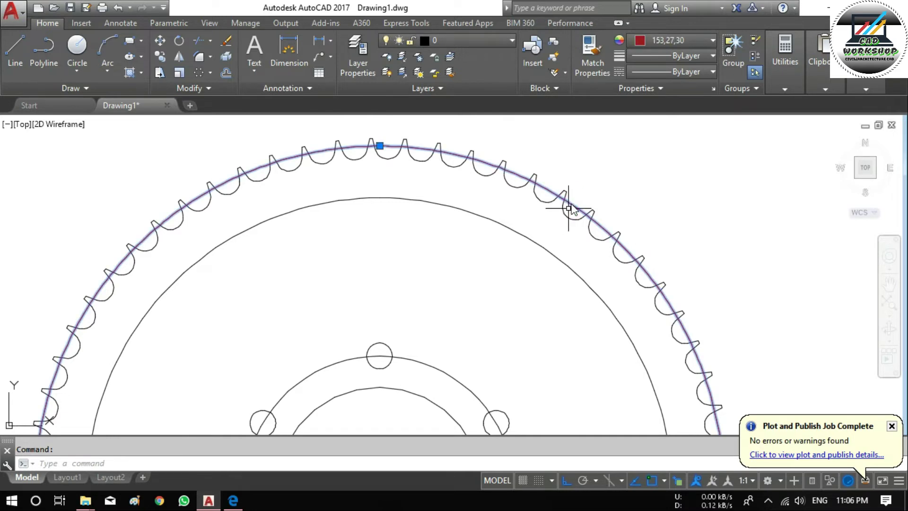
key(Delete)
scroll(571, 207, down, 5)
scroll(572, 207, up, 2)
scroll(573, 207, up, 1)
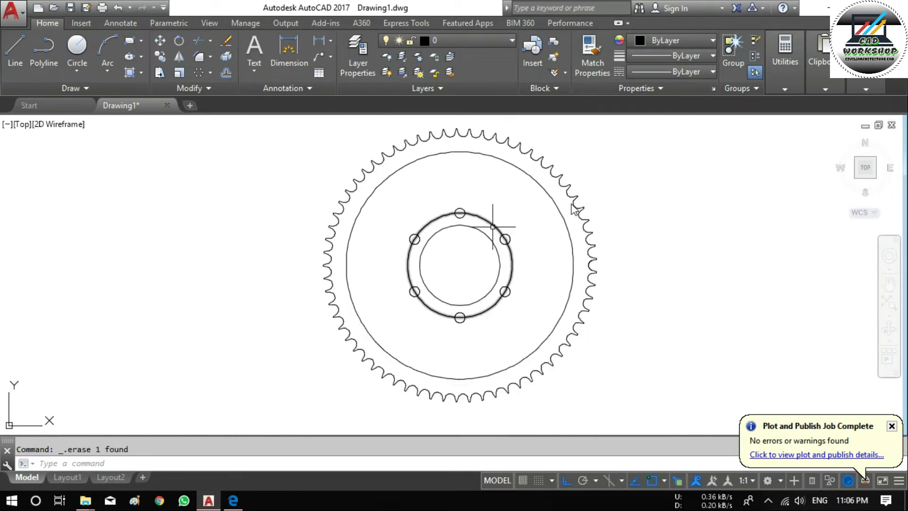
click(232, 500)
Step: Pan the reference PDF to view the sprocket windows and the 45 and 49 dimensions
scroll(300, 258, down, 3)
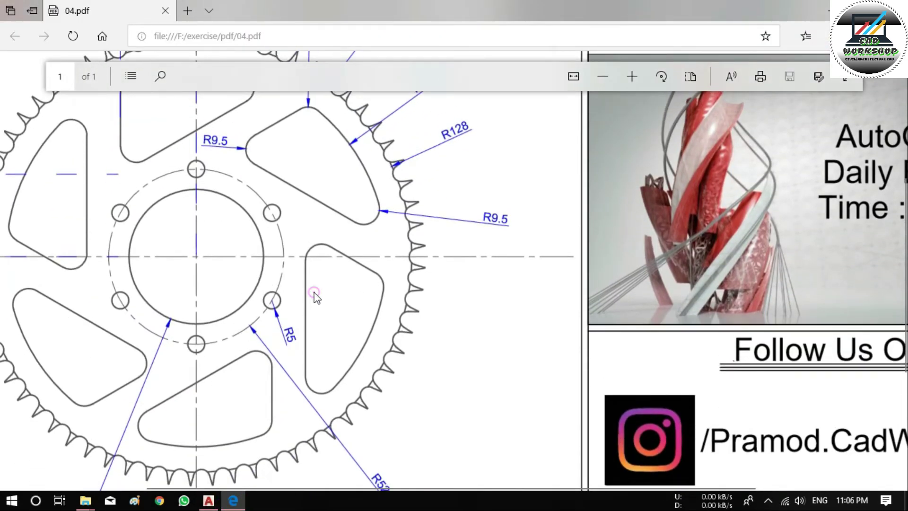
scroll(284, 291, left, 1)
drag(258, 291, 343, 241)
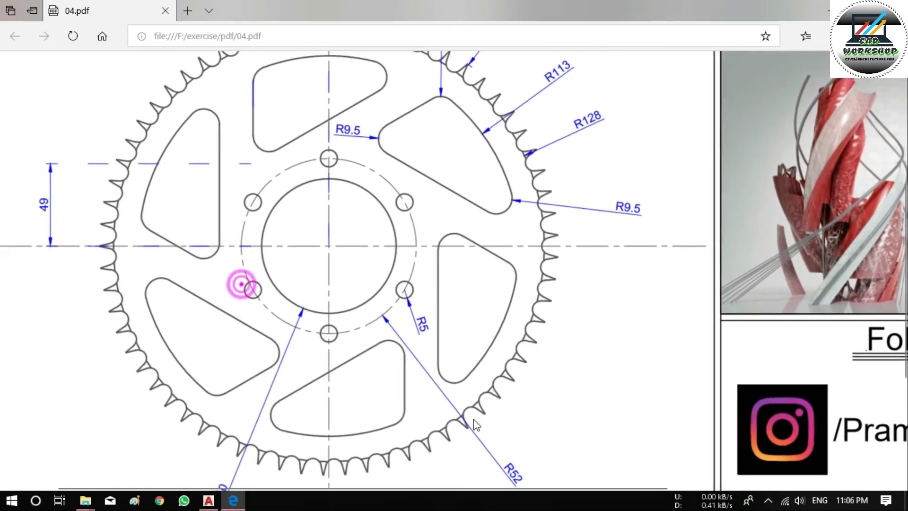
drag(241, 285, 367, 273)
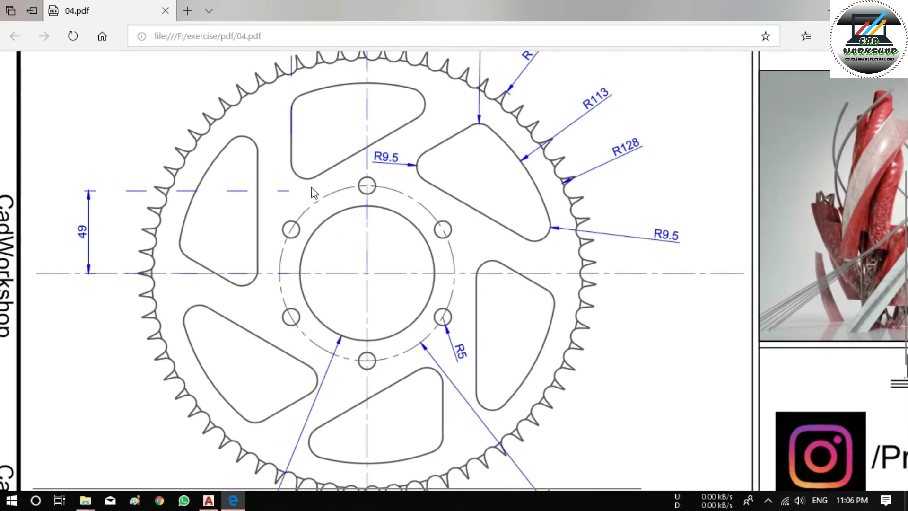
scroll(312, 193, up, 3)
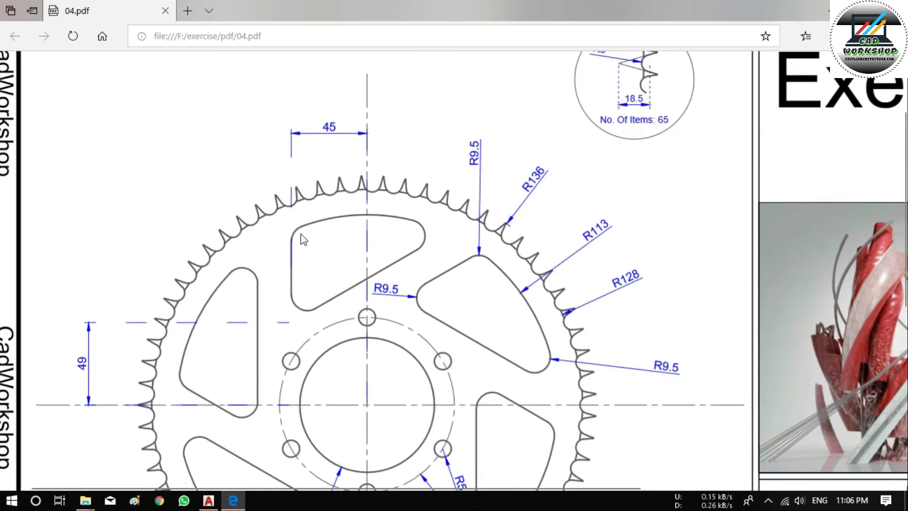
click(208, 502)
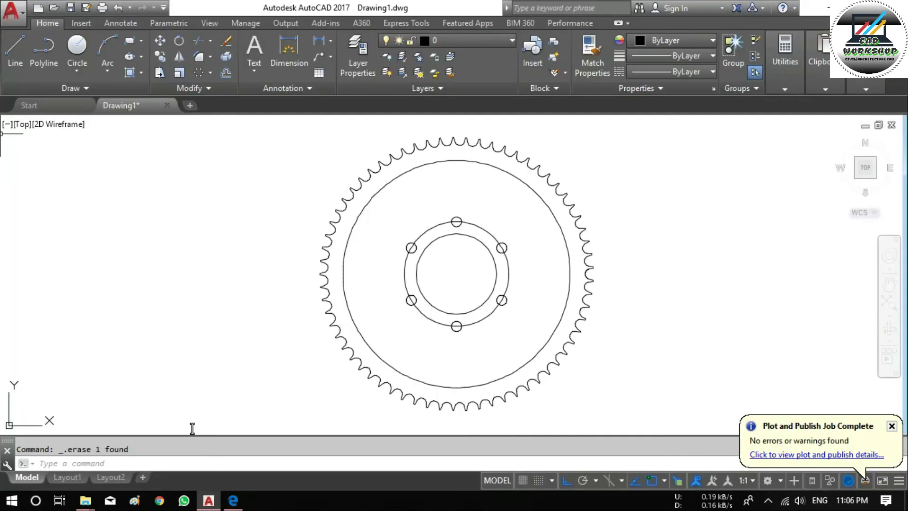
Step: Draw a line from the sprocket centre 45 units left, then 49 units up
click(14, 47)
click(457, 274)
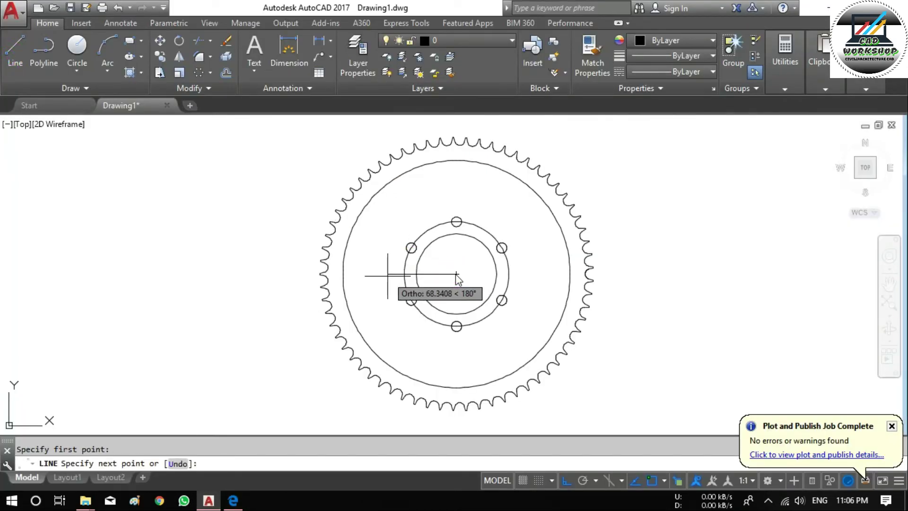
text(49)
key(BackSpace)
text(5)
key(Return)
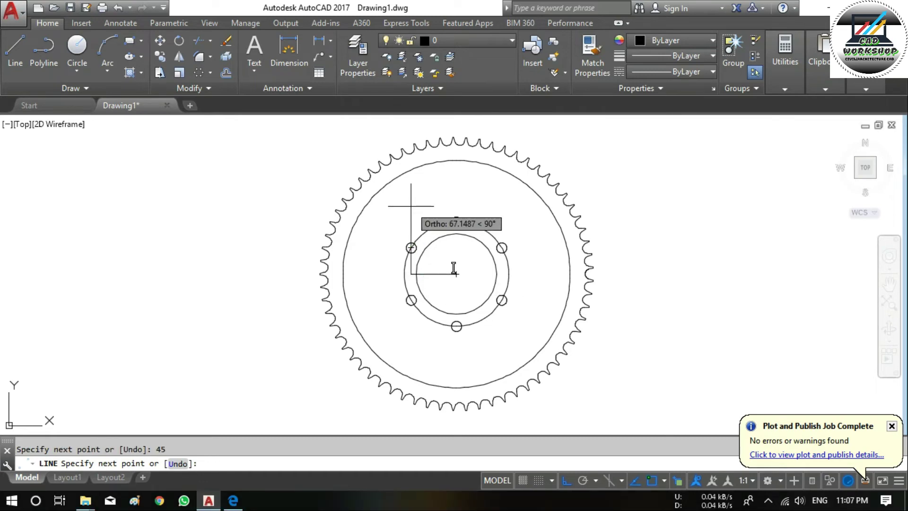
text(9)
key(Return)
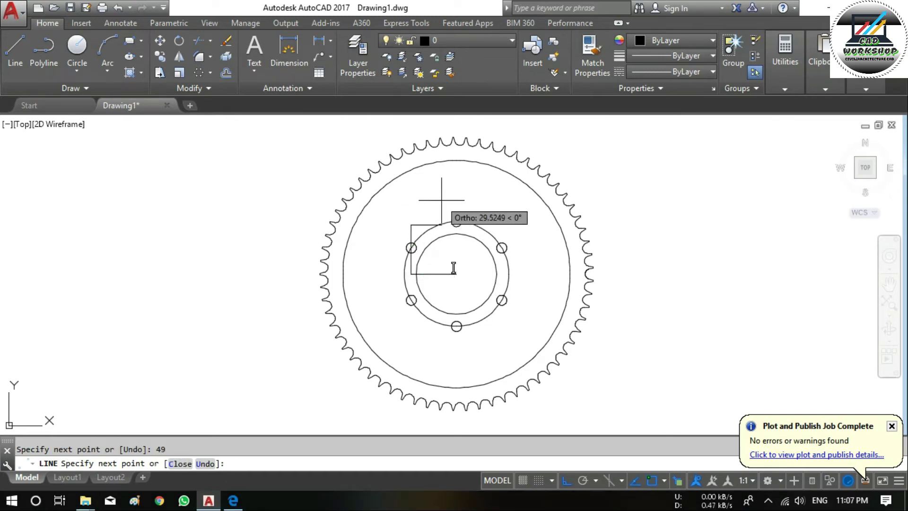
key(Escape)
click(231, 502)
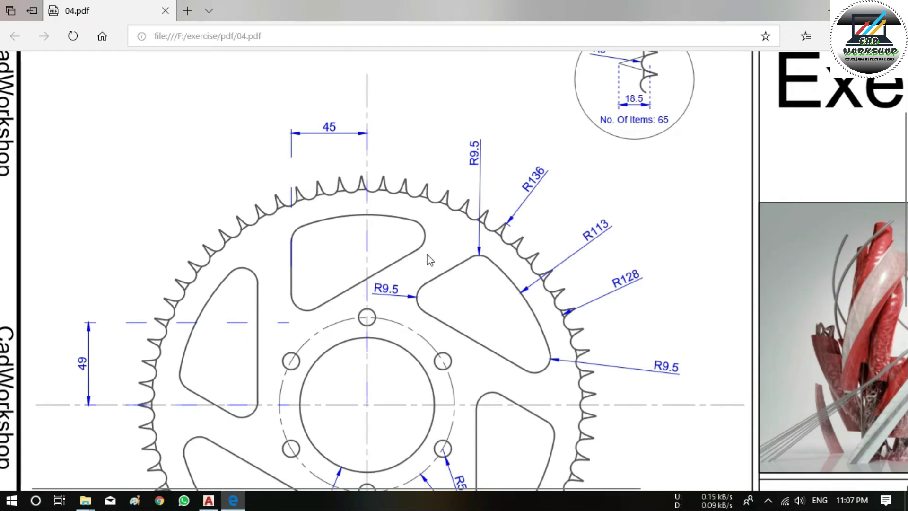
Step: Review the 45 and 49 window dimensions in the PDF, then go back to AutoCAD
scroll(430, 259, down, 2)
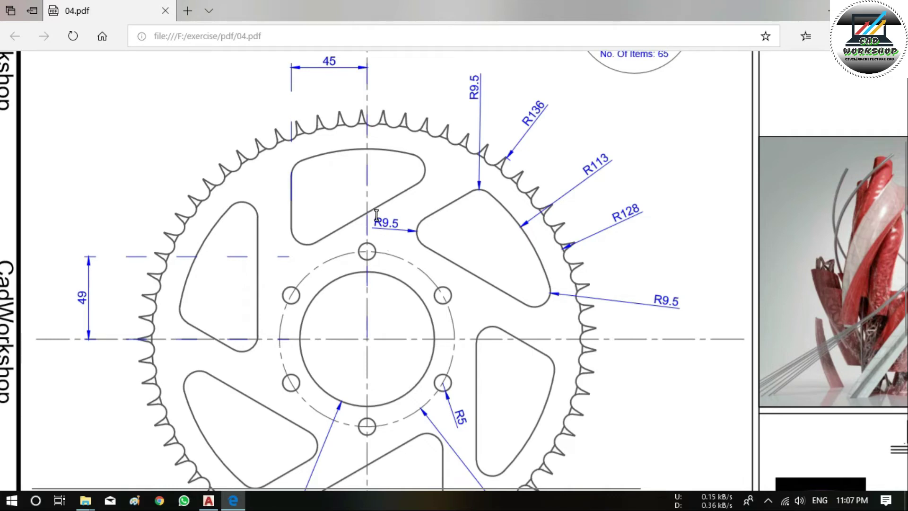
click(209, 503)
Step: Draw a 50-unit line at 30° from the top endpoint of the vertical line
click(15, 48)
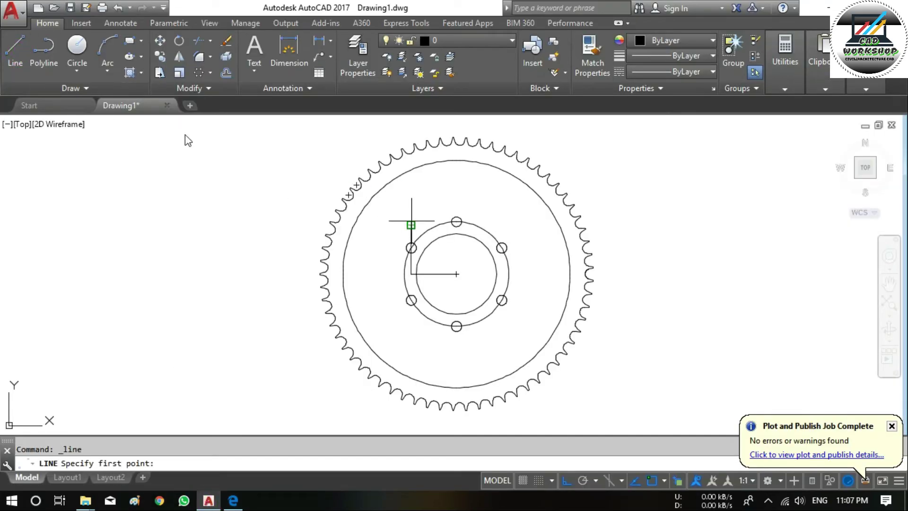
click(412, 226)
text(@5)
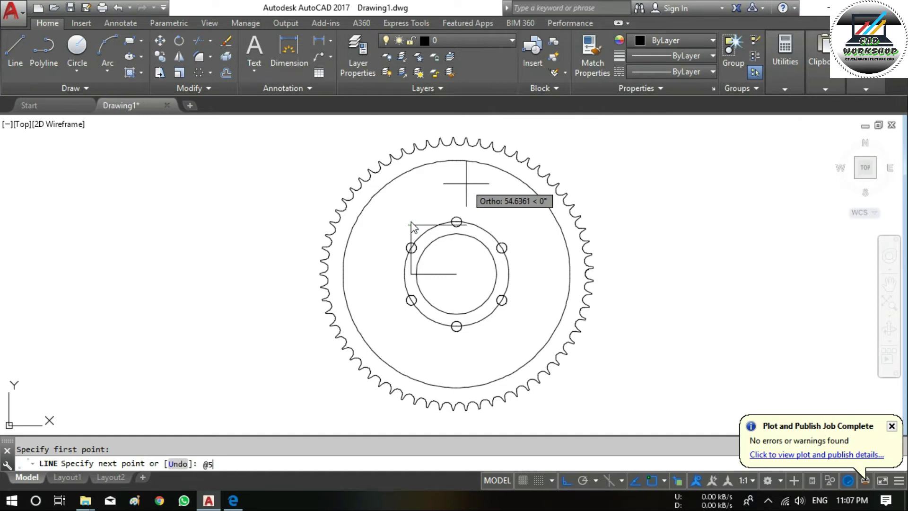
text(0)
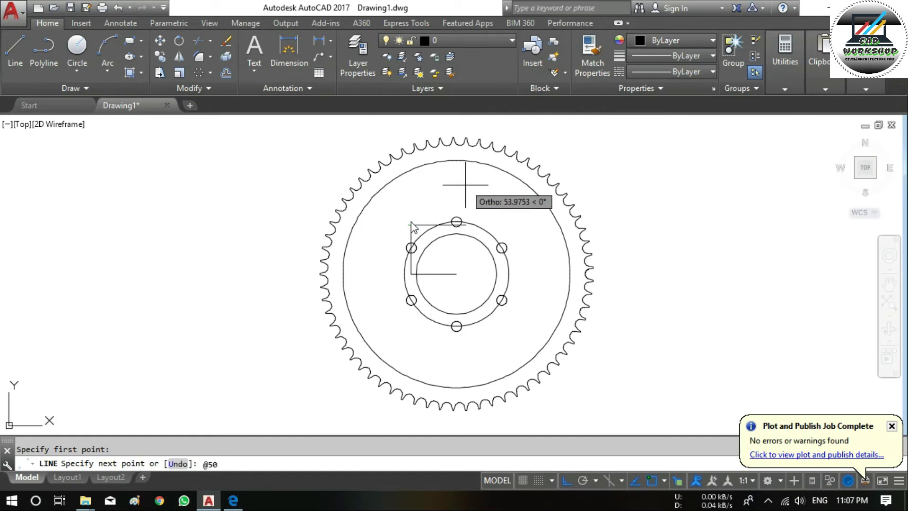
text(<30)
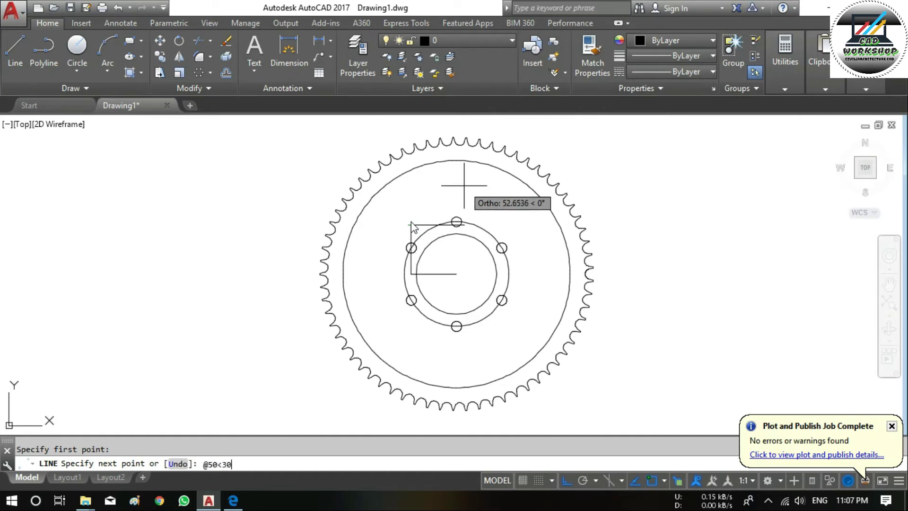
key(Return)
key(Escape)
key(Escape)
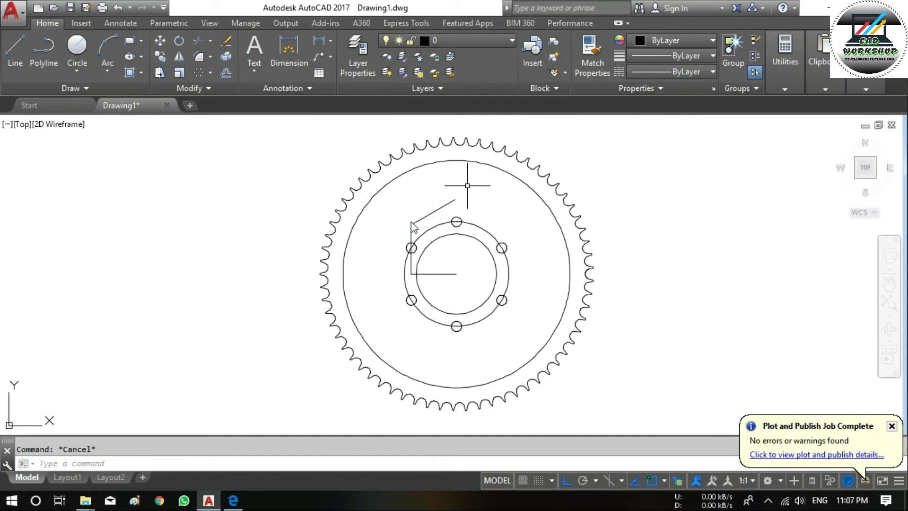
Step: Extend the 30° line to the inner rim circle and trim the vertical line below it
text(ex)
key(Return)
key(Return)
click(478, 186)
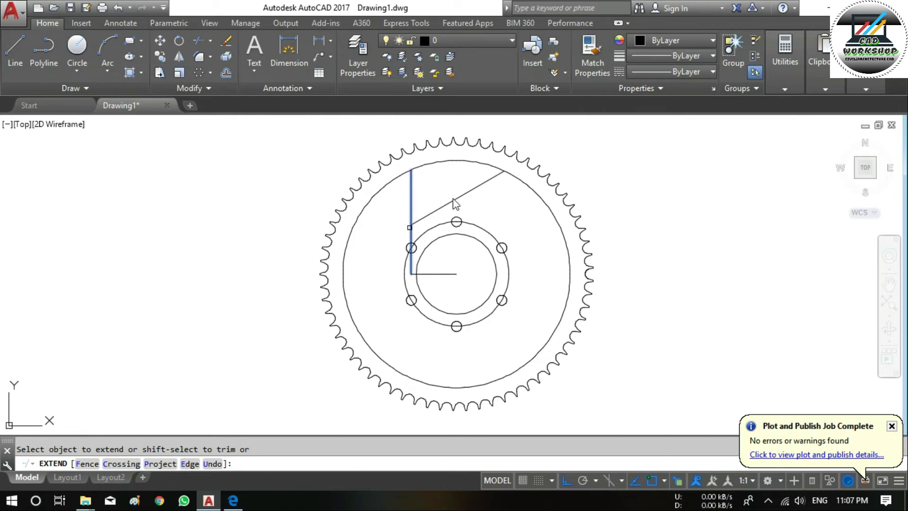
middle_drag(410, 228, 404, 251)
key(Escape)
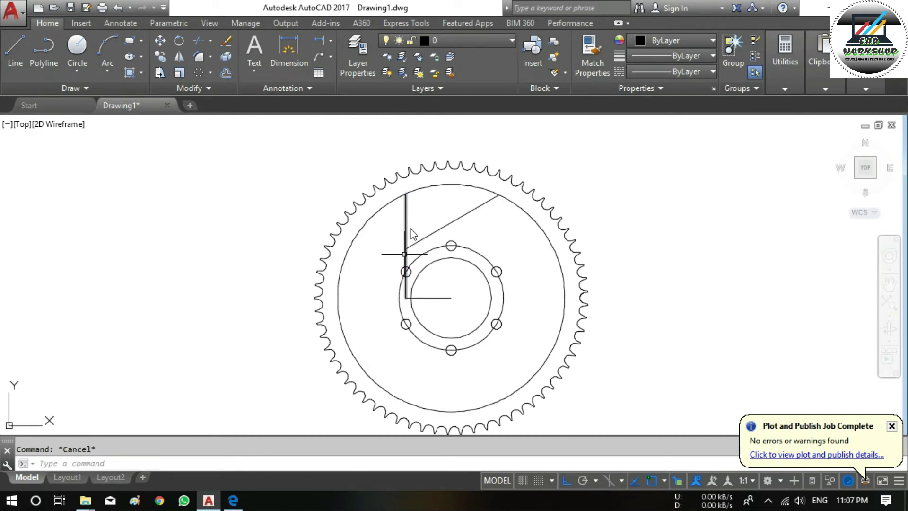
text(tr)
key(Return)
key(Return)
click(406, 267)
key(Escape)
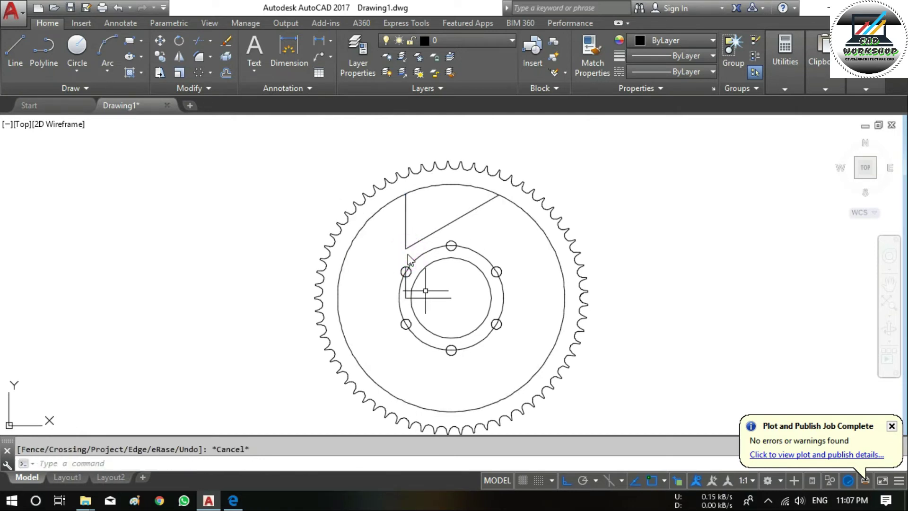
Step: Erase the leftover horizontal construction line
click(426, 284)
click(424, 303)
key(Delete)
scroll(416, 304, up, 2)
click(396, 290)
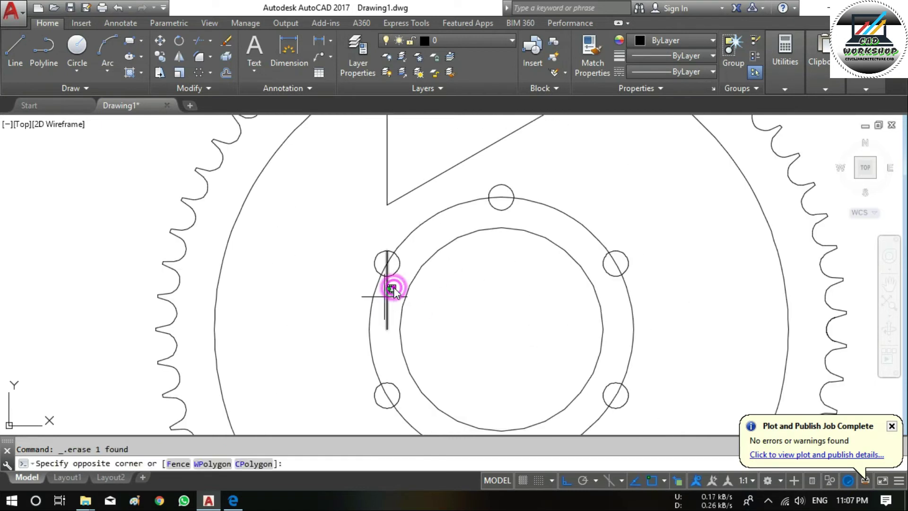
scroll(386, 303, down, 2)
middle_drag(384, 301, 374, 346)
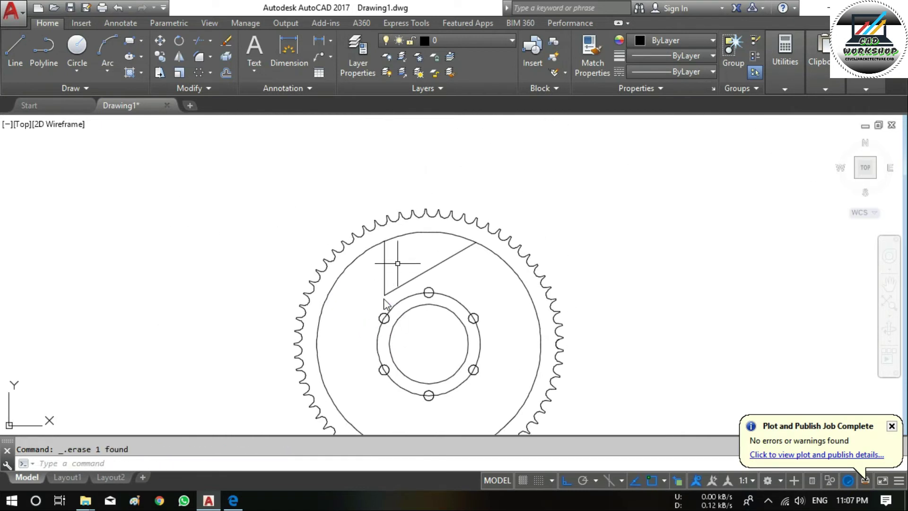
click(214, 58)
click(216, 75)
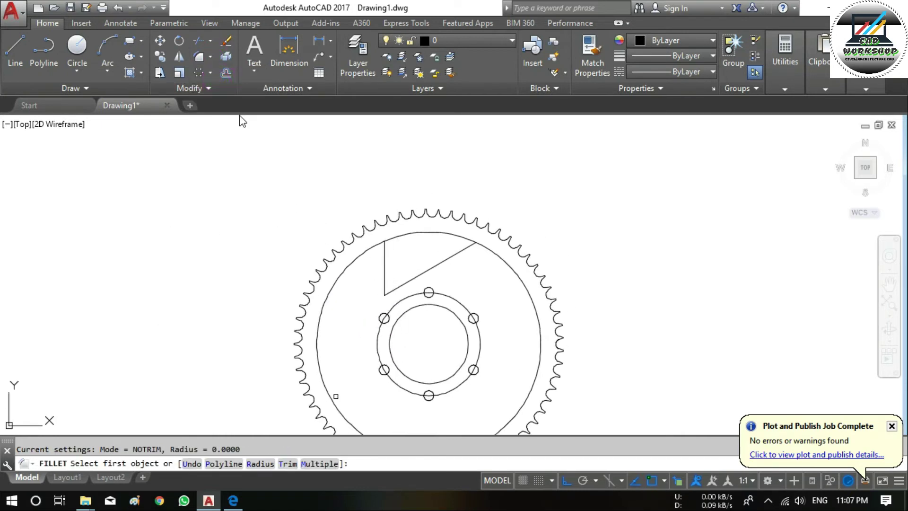
Step: Fillet the vertical and inclined lines into the rim circle with radius 9.5
click(259, 464)
text(9.5)
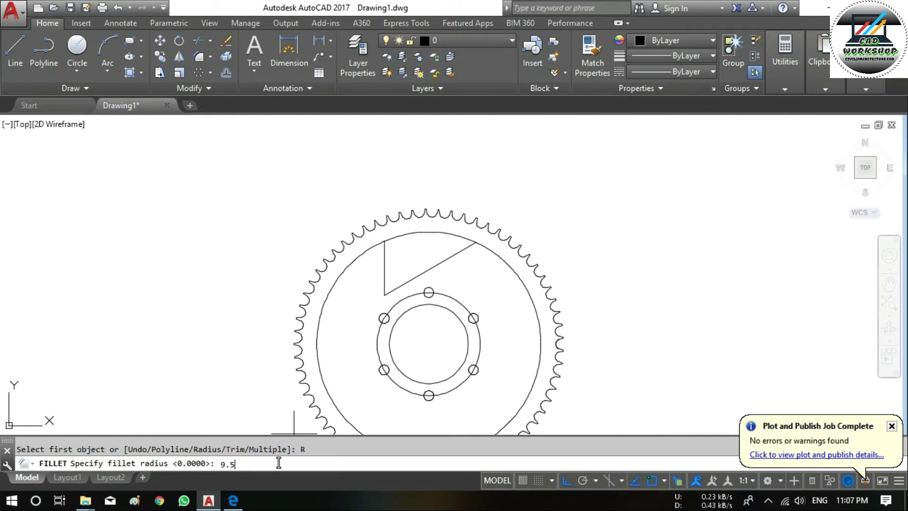
key(Return)
click(233, 502)
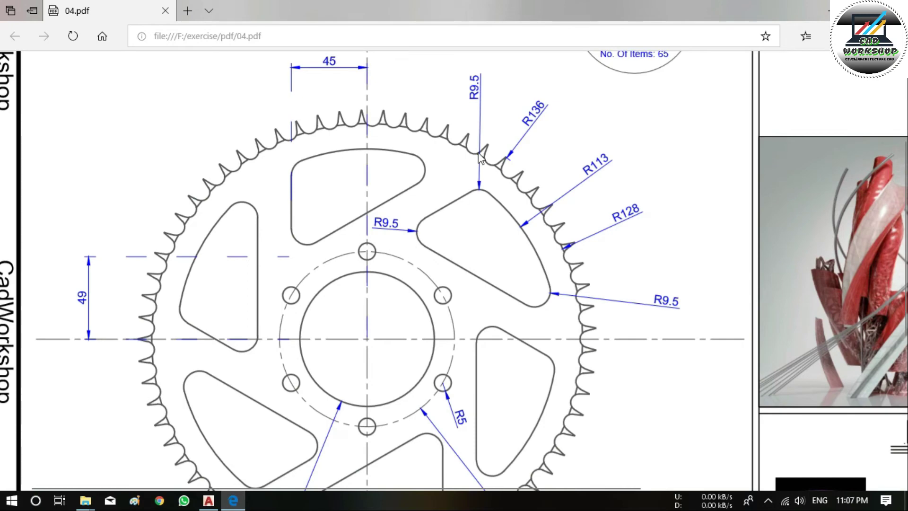
click(209, 501)
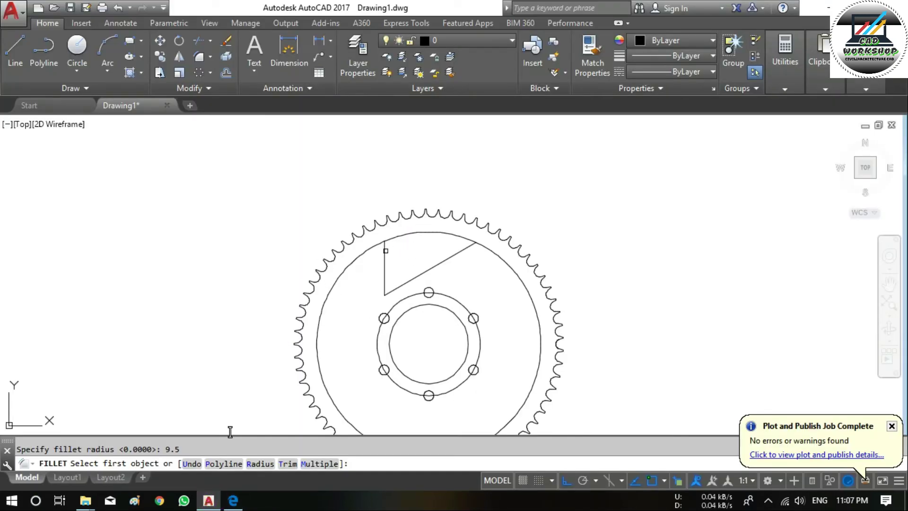
click(384, 250)
click(394, 237)
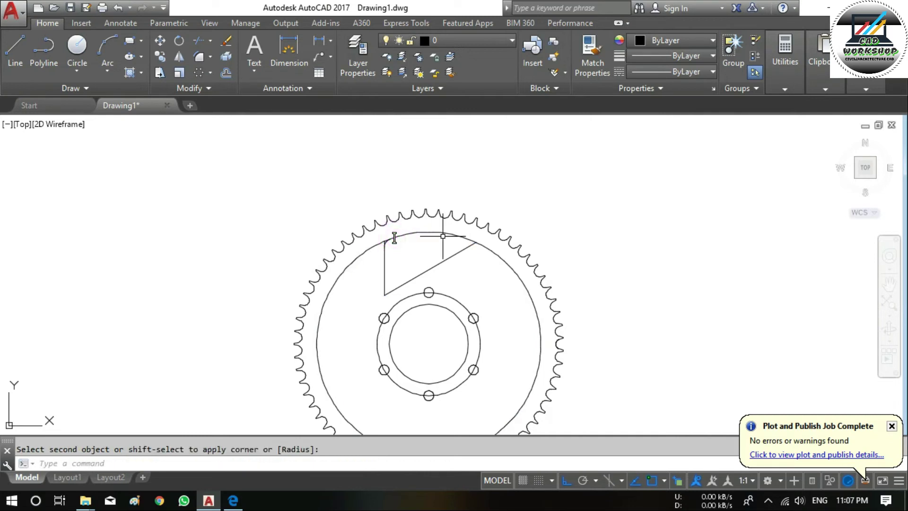
key(Return)
click(454, 254)
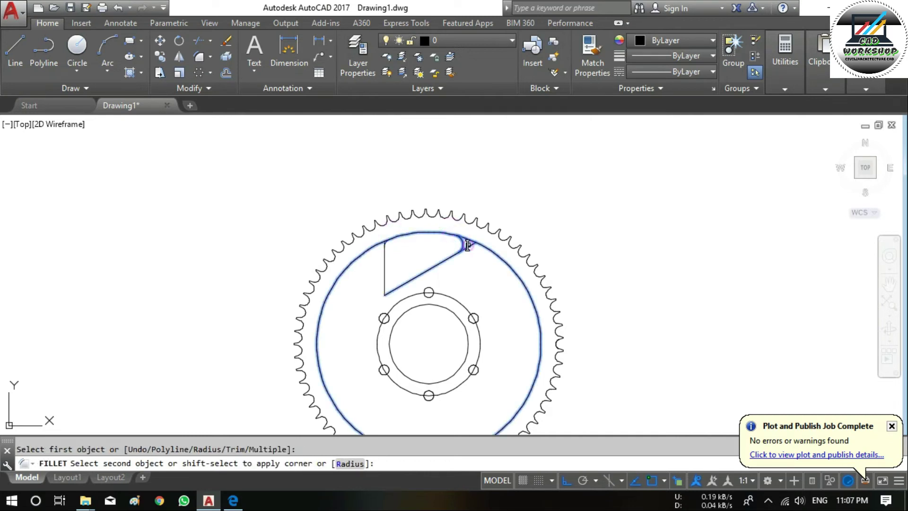
click(467, 245)
Step: Round the corner between the vertical and inclined lines with the same 9.5 fillet
key(Return)
click(402, 284)
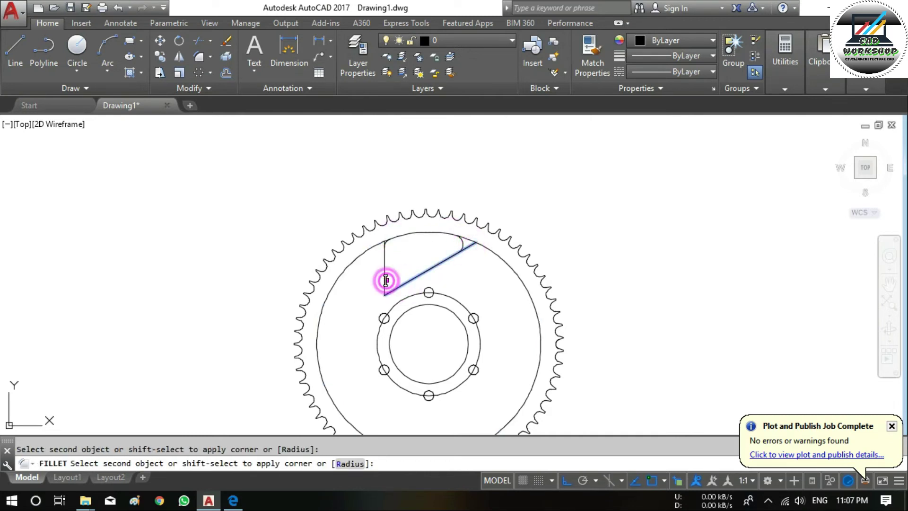
click(386, 280)
key(Escape)
Step: Trim away the leftover line ends and rim arc around the window
key(Return)
scroll(403, 282, up, 2)
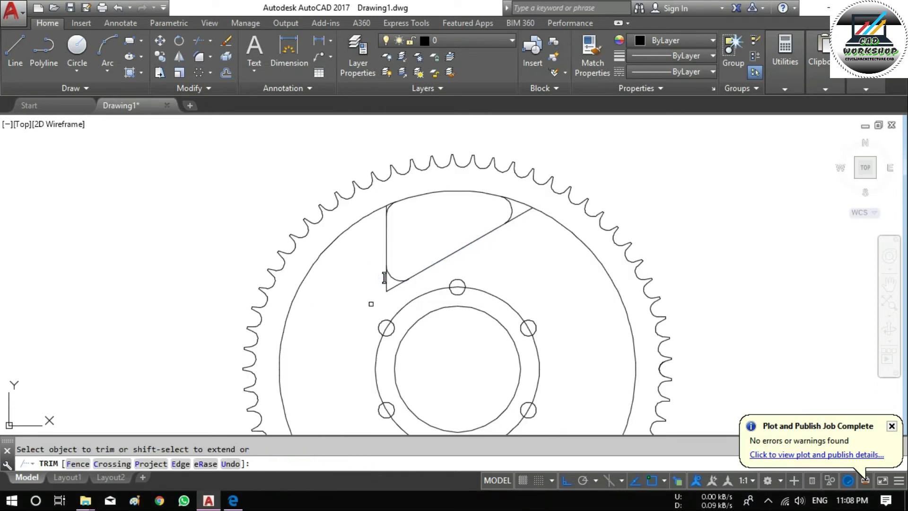
scroll(403, 282, up, 2)
drag(417, 302, 383, 270)
drag(615, 175, 599, 130)
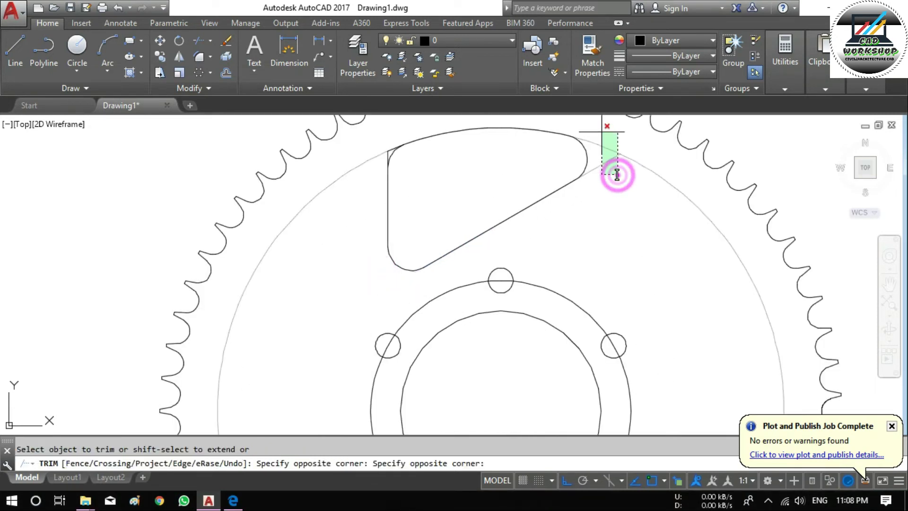
scroll(393, 146, up, 2)
scroll(375, 171, up, 3)
scroll(360, 163, down, 3)
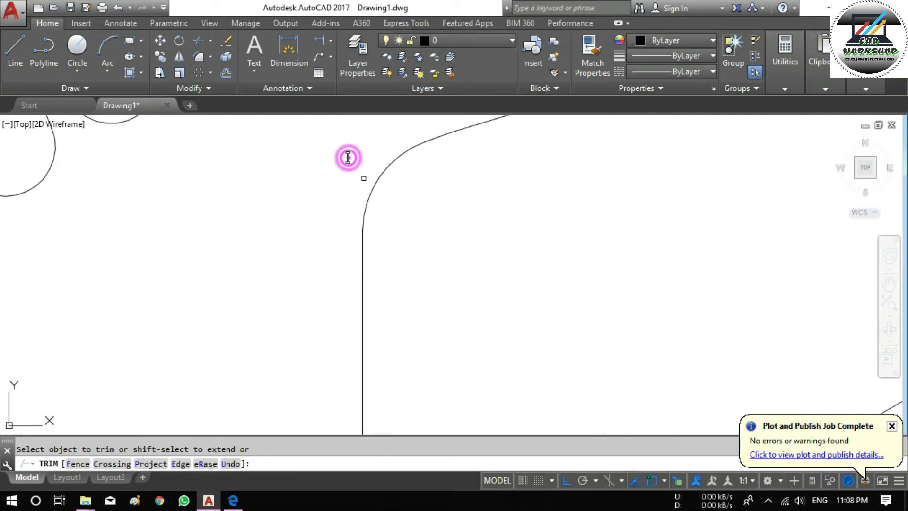
scroll(349, 155, down, 4)
key(Escape)
Step: Polar-array the rounded window six times about the sprocket centre
click(367, 175)
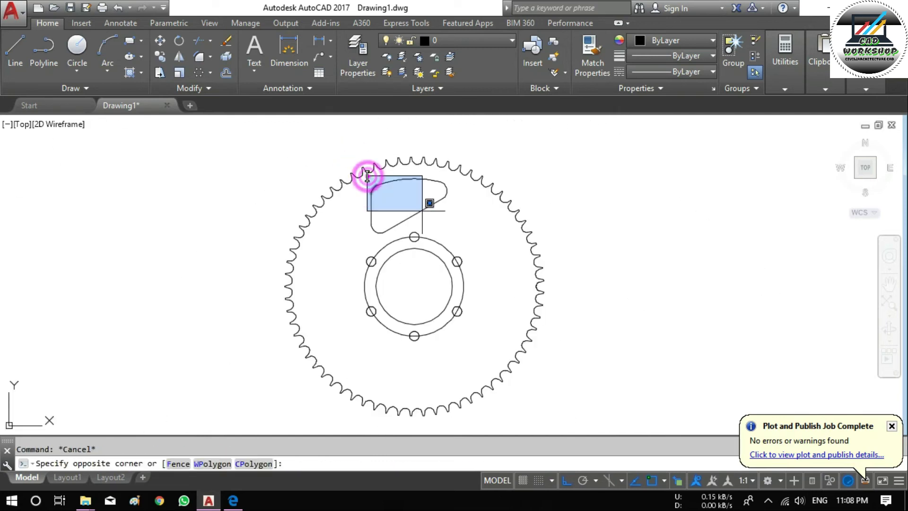
click(478, 260)
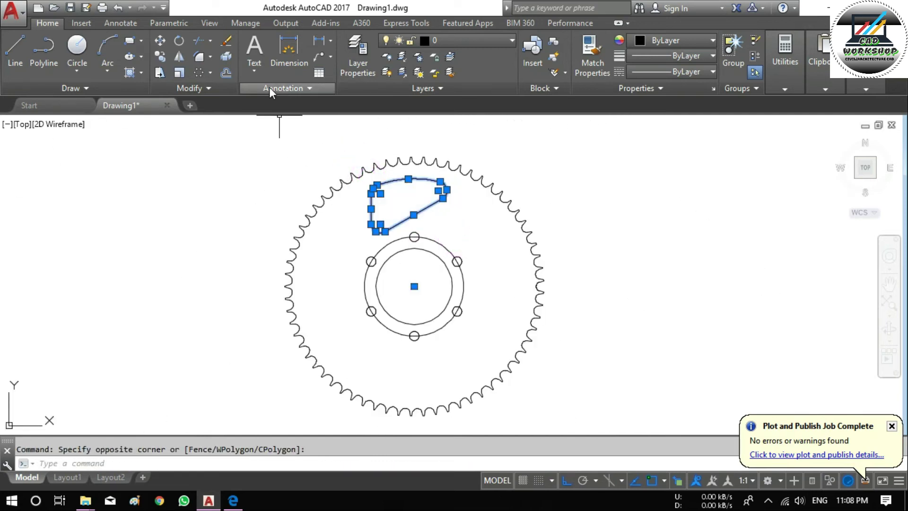
click(198, 73)
click(413, 286)
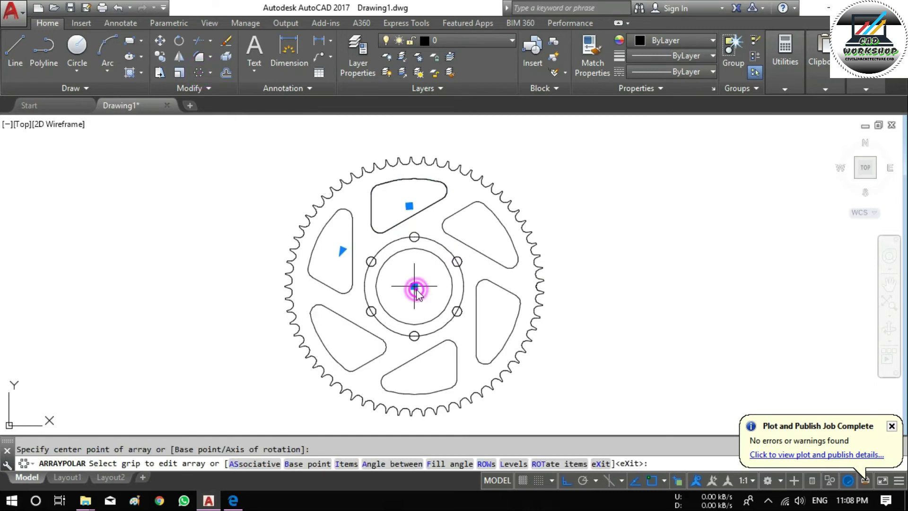
middle_drag(414, 286, 472, 279)
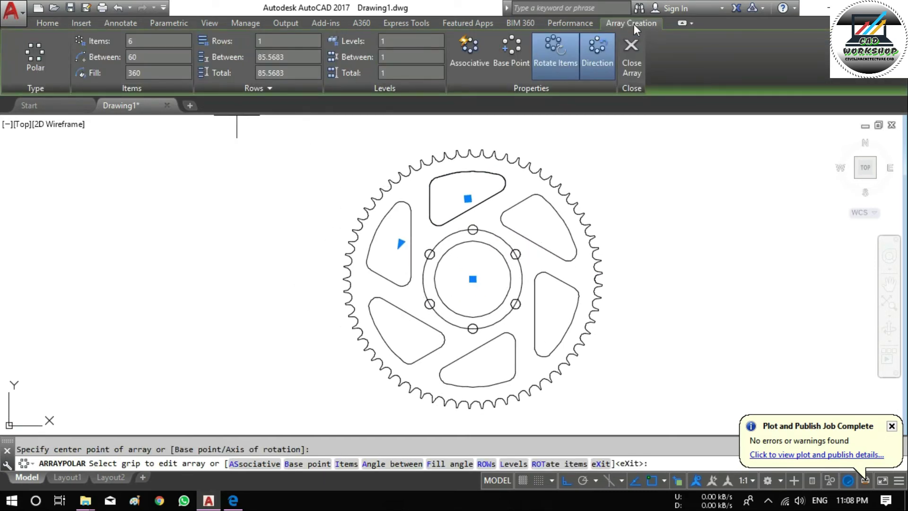
click(632, 50)
middle_drag(543, 238, 565, 231)
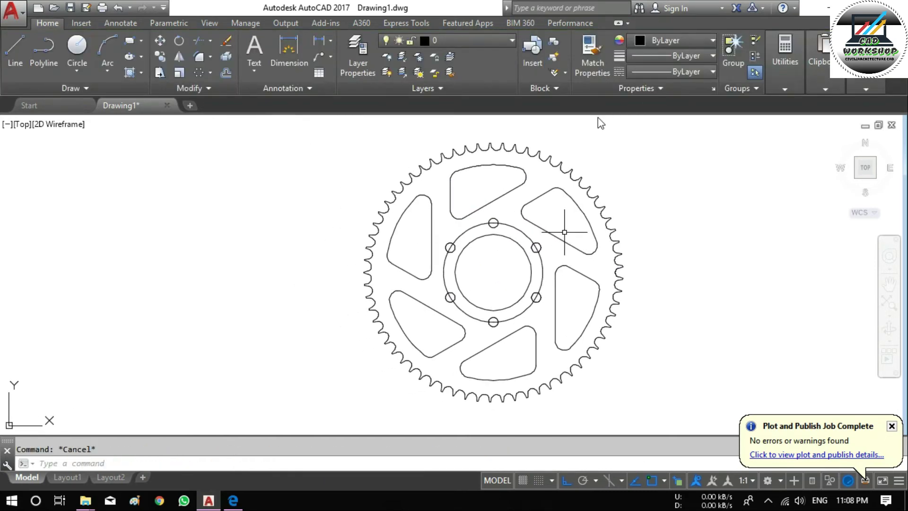
Step: Zoom out on the reference PDF sheet to compare it with the drawing
click(233, 501)
scroll(358, 264, down, 1)
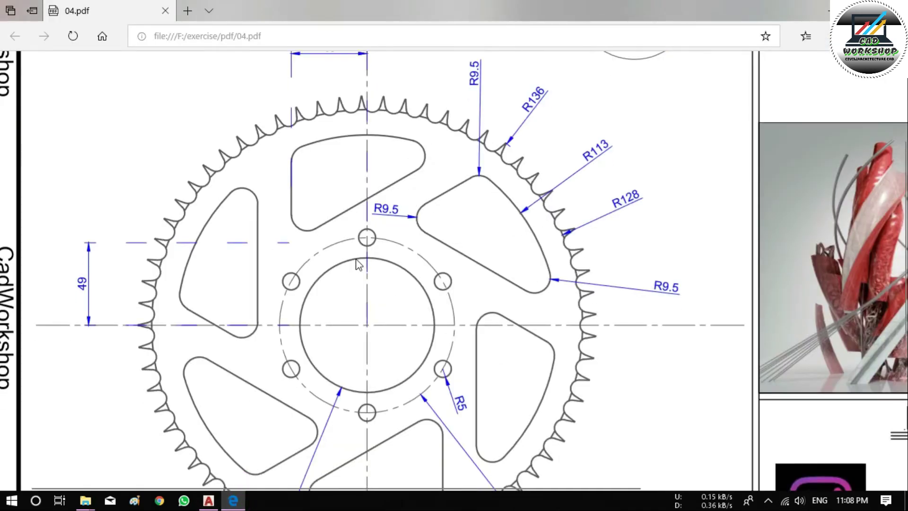
ctrl+scroll(358, 264, down, 1)
click(679, 152)
click(609, 76)
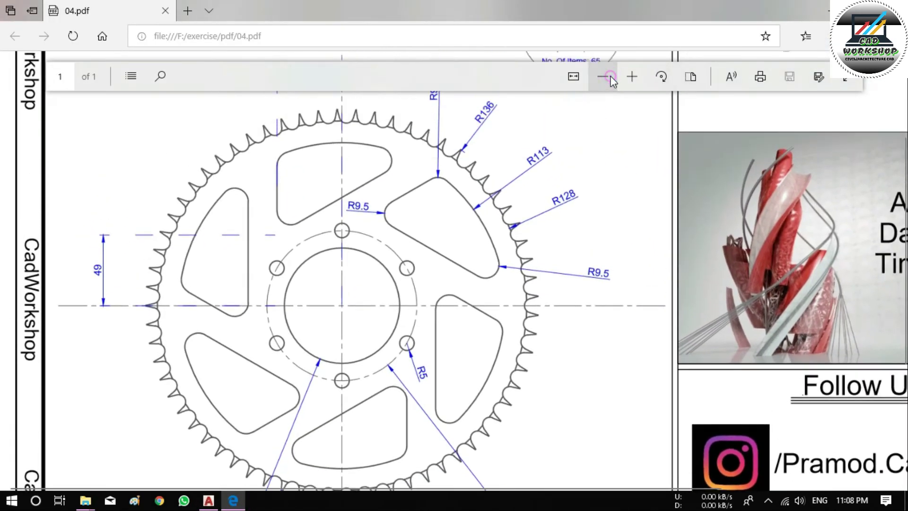
click(611, 76)
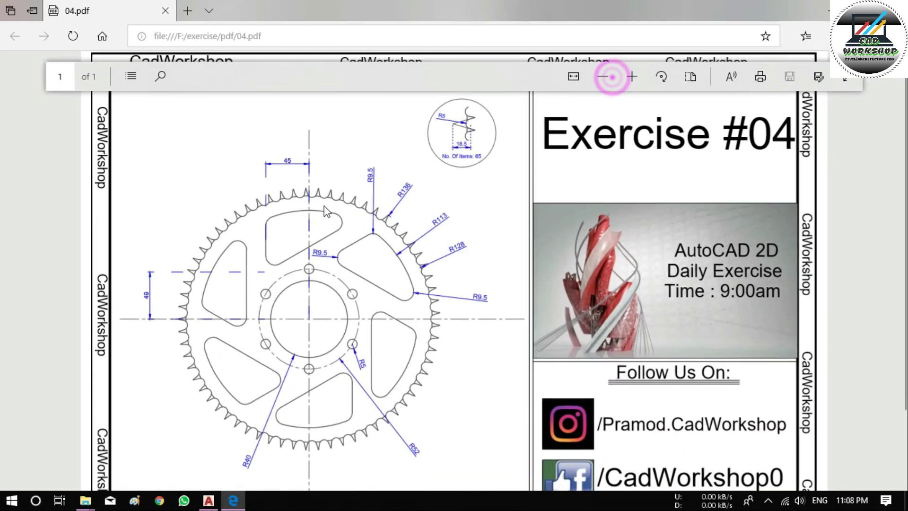
click(209, 501)
click(15, 50)
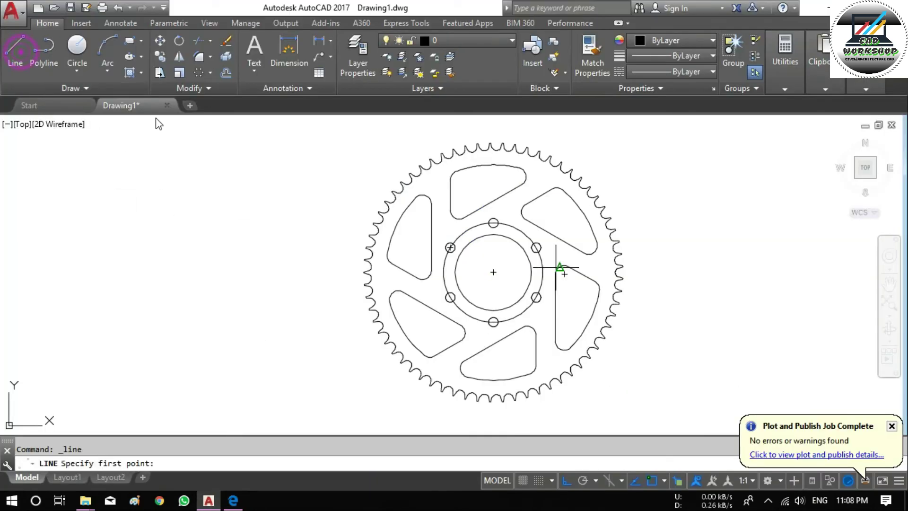
Step: Draw a vertical line through the sprocket centre reaching above and below the teeth
click(494, 271)
scroll(494, 189, down, 4)
click(493, 142)
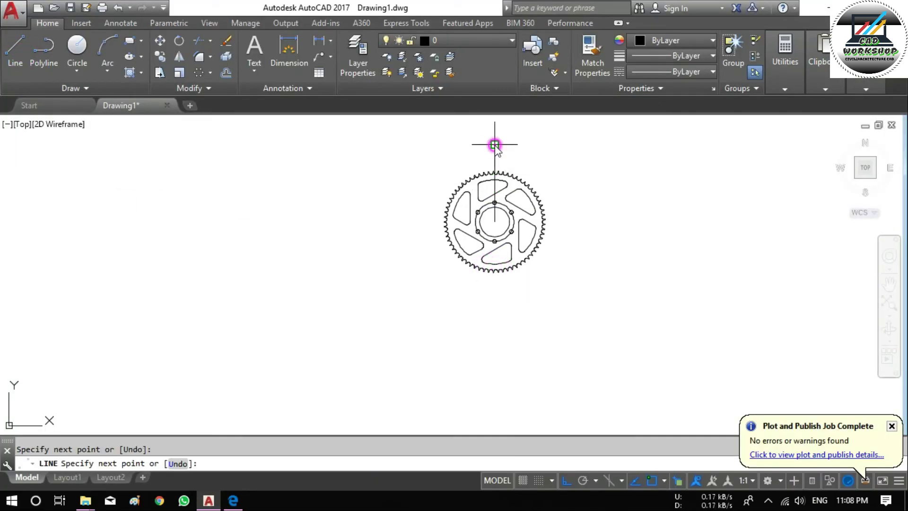
key(Return)
click(494, 151)
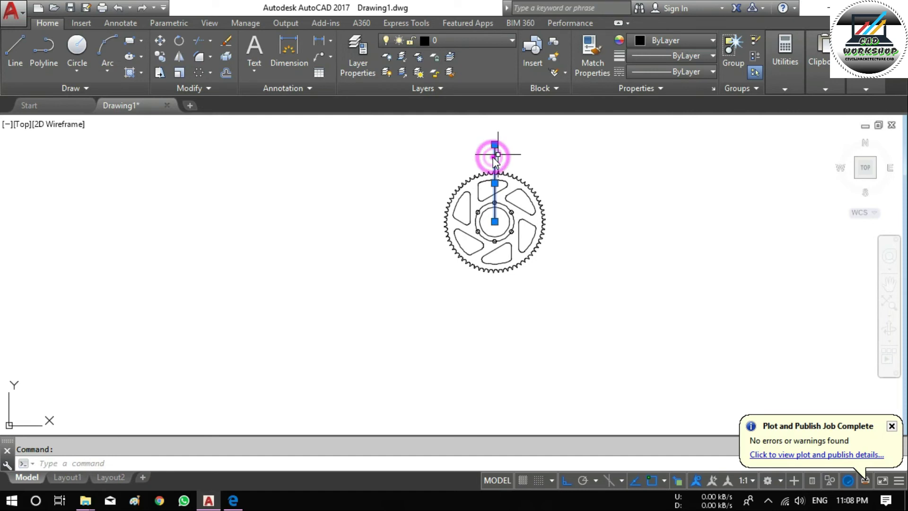
click(494, 222)
click(495, 301)
key(Escape)
Step: Rotate the vertical line about the centre, then undo the rotation
text(ro)
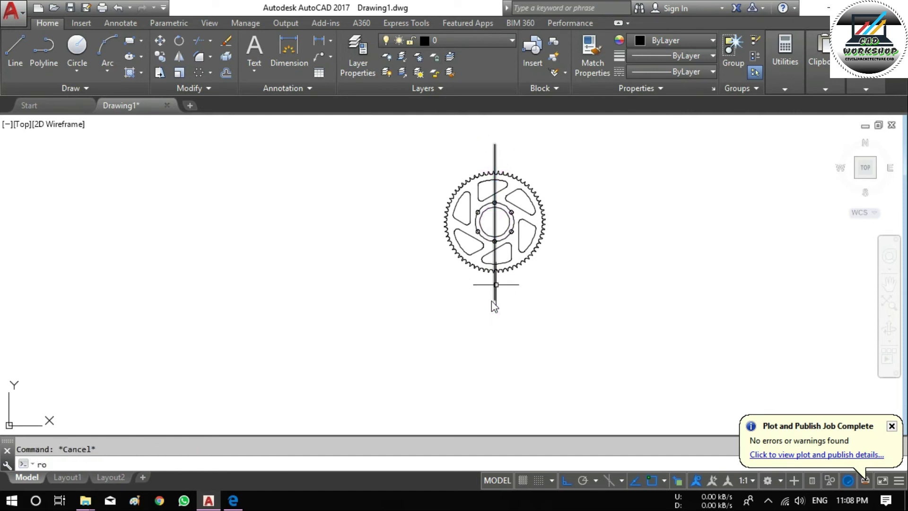
key(Return)
drag(506, 303, 487, 297)
key(Return)
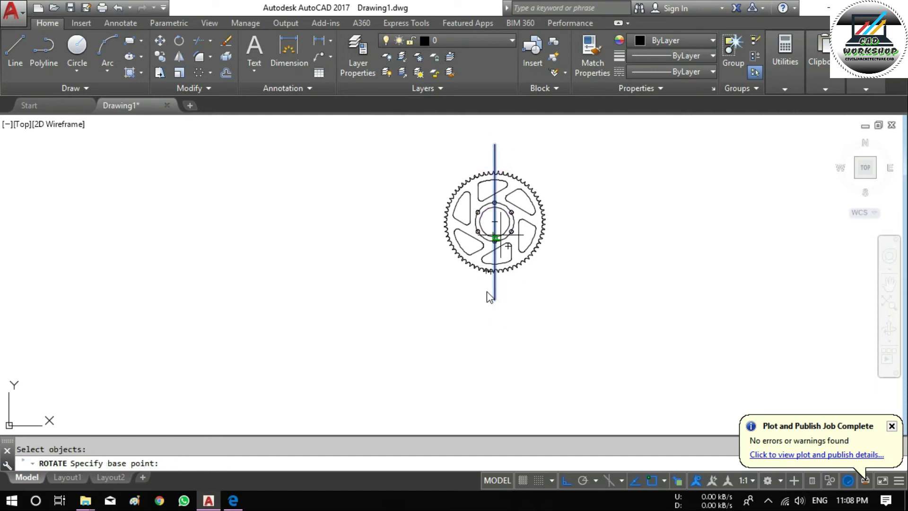
click(494, 222)
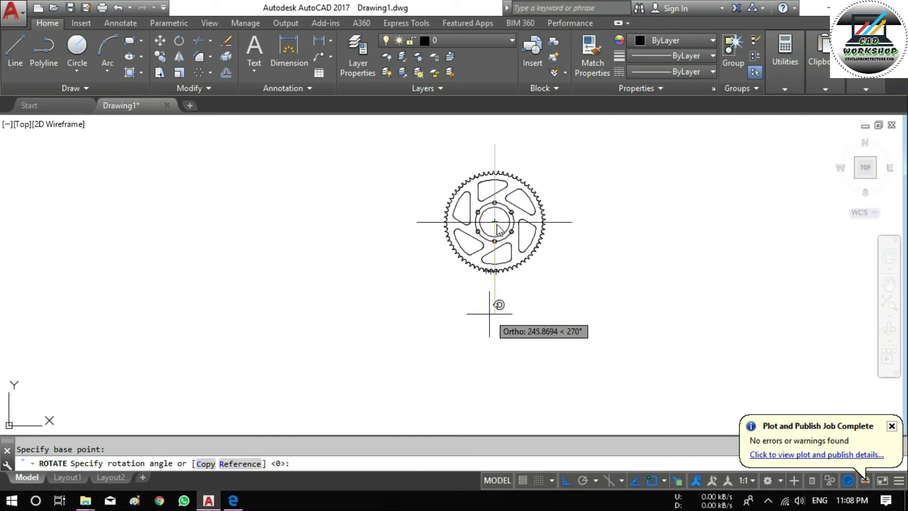
click(490, 314)
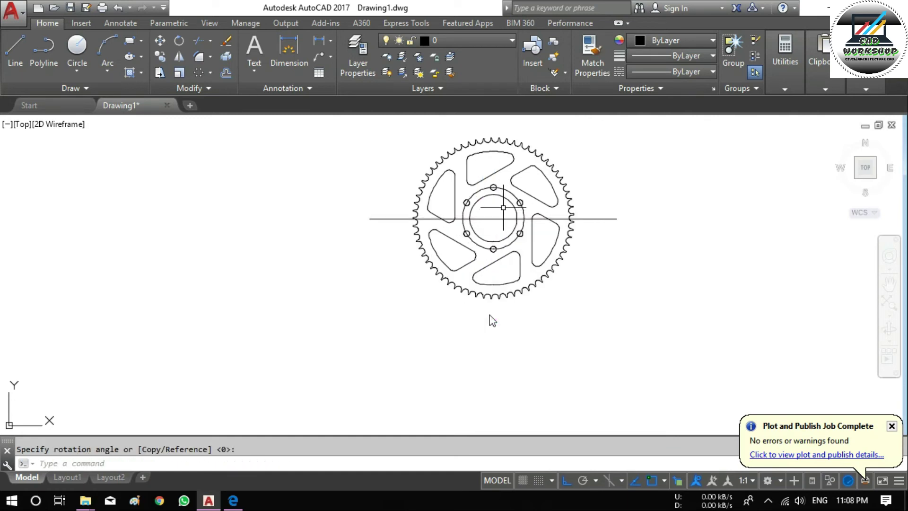
key(ctrl+z)
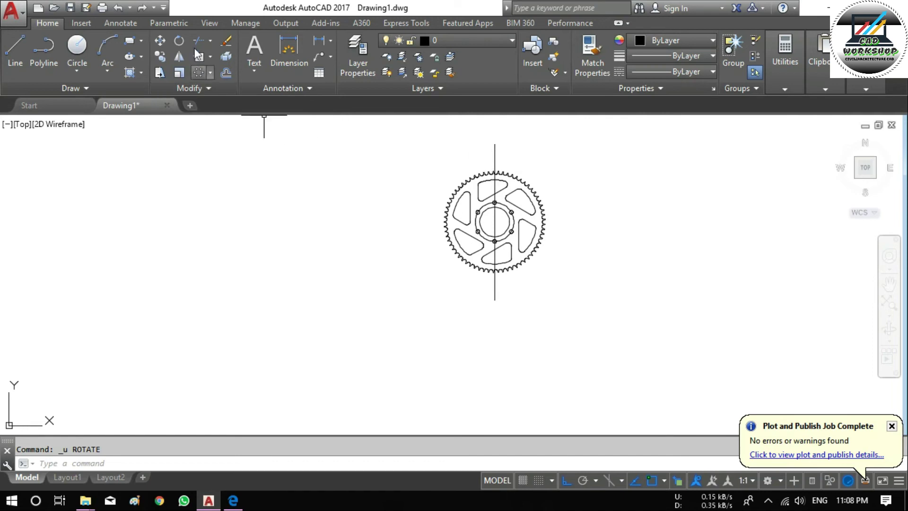
Step: Rotate a copy of the vertical line 90° about the sprocket centre
click(514, 151)
click(486, 161)
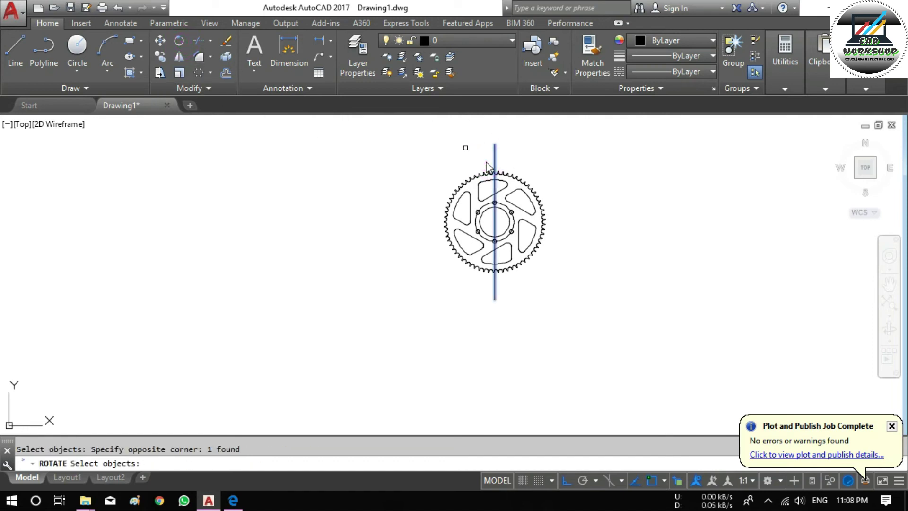
key(Return)
click(495, 221)
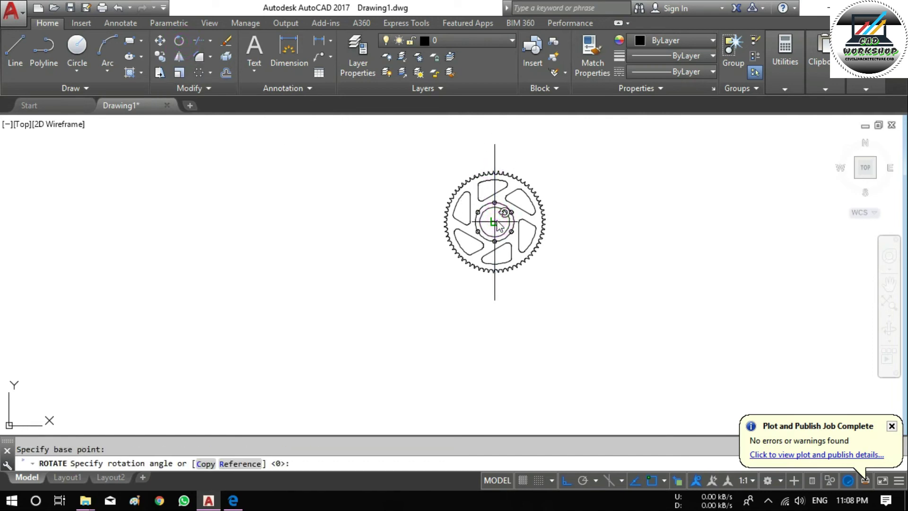
click(208, 463)
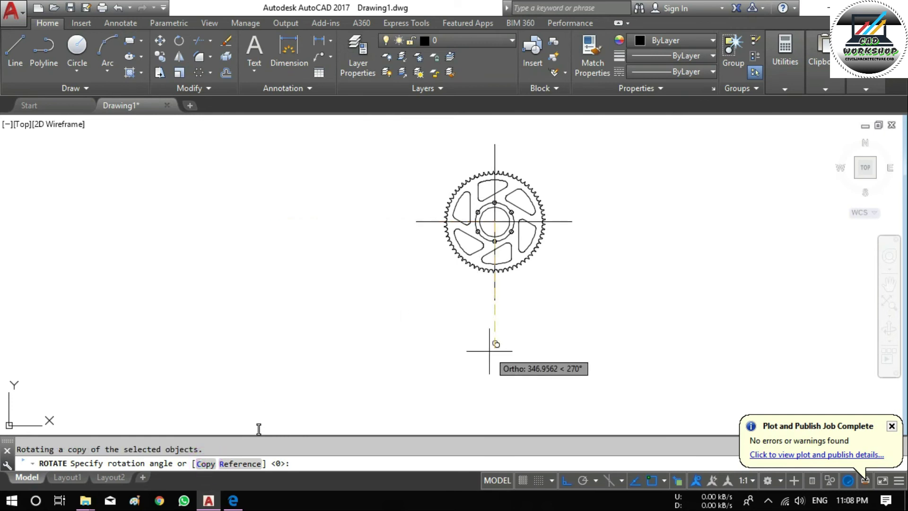
text(90)
key(Return)
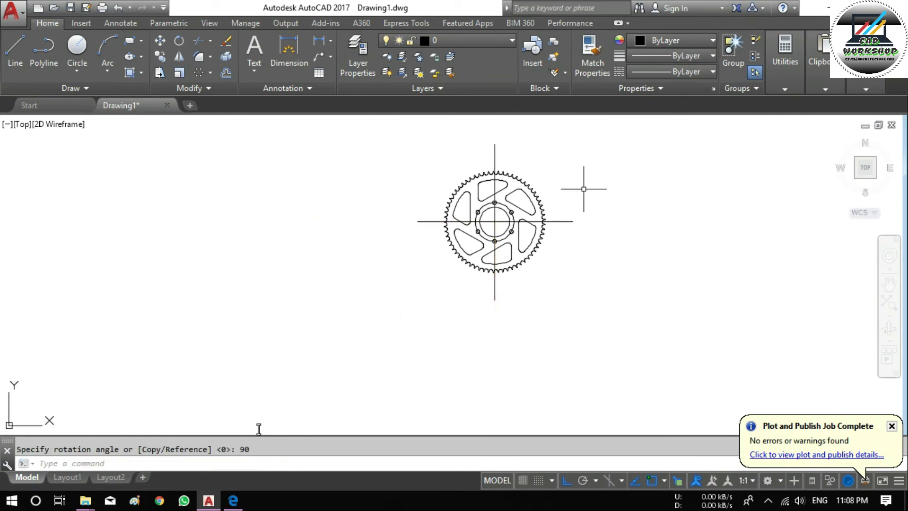
Step: Load the CENTER linetype through the linetype manager
click(681, 72)
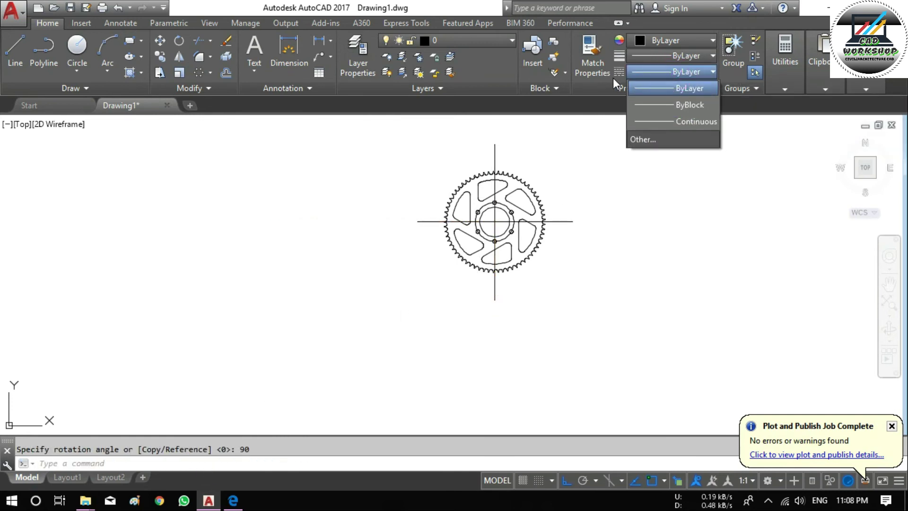
click(641, 139)
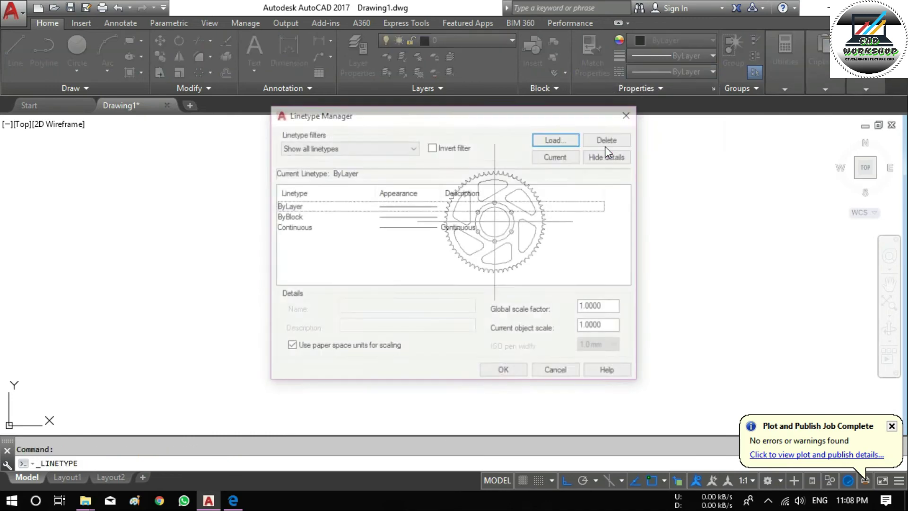
click(545, 142)
scroll(177, 288, down, 1)
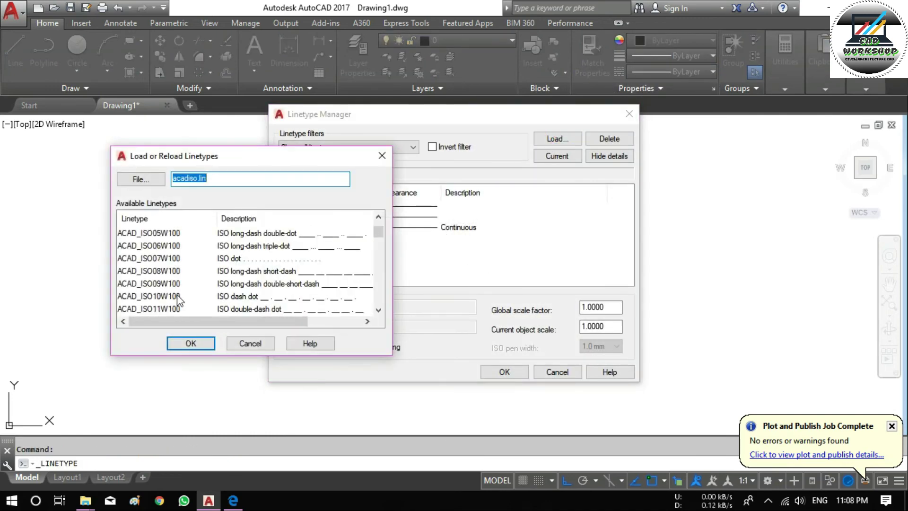
scroll(178, 288, down, 3)
scroll(178, 288, down, 3)
scroll(178, 288, up, 1)
click(154, 232)
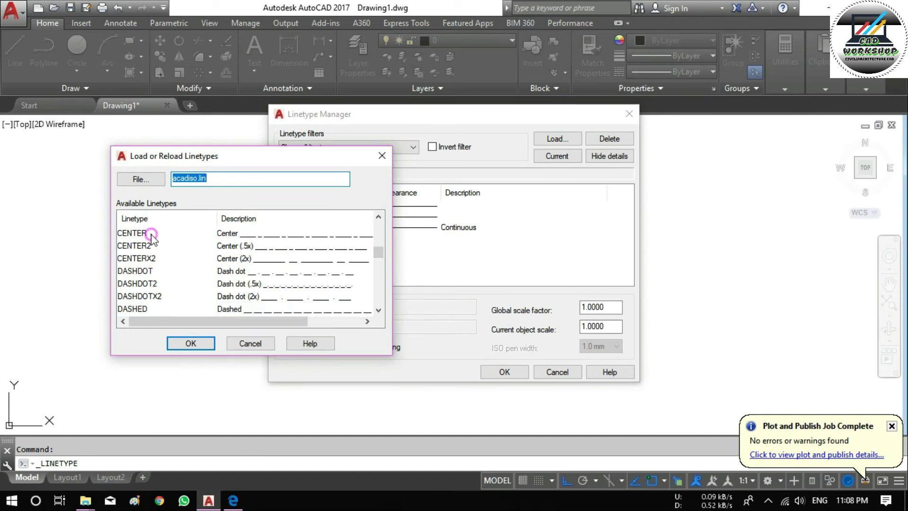
click(204, 340)
click(504, 371)
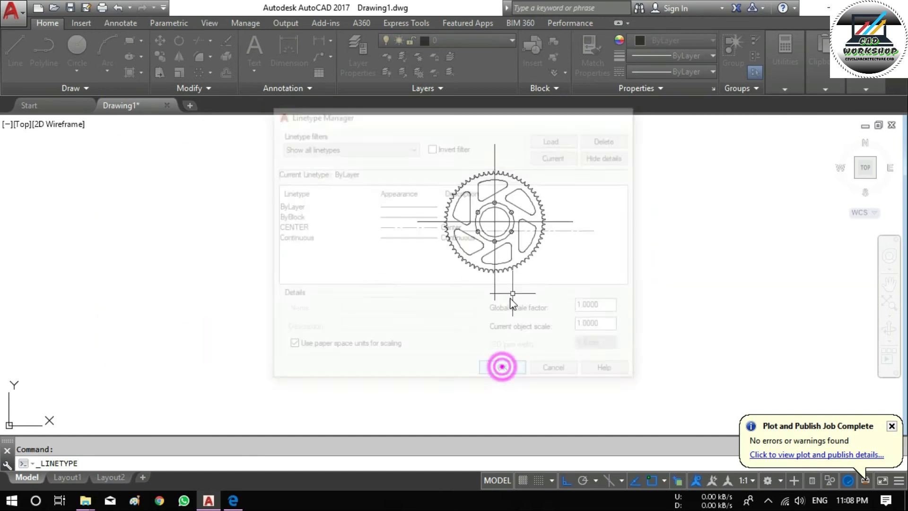
Step: Assign the CENTER linetype to both crossing centre lines
click(587, 191)
click(571, 239)
click(501, 154)
click(469, 124)
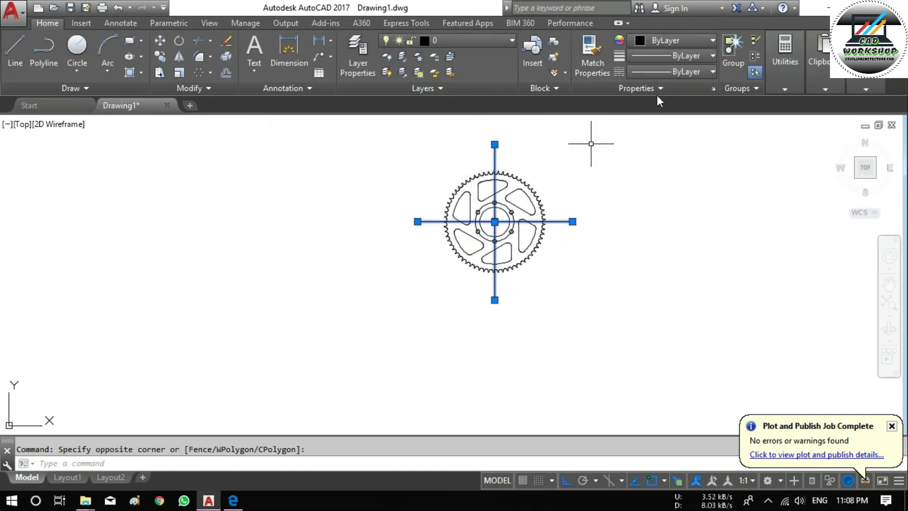
click(678, 71)
click(690, 121)
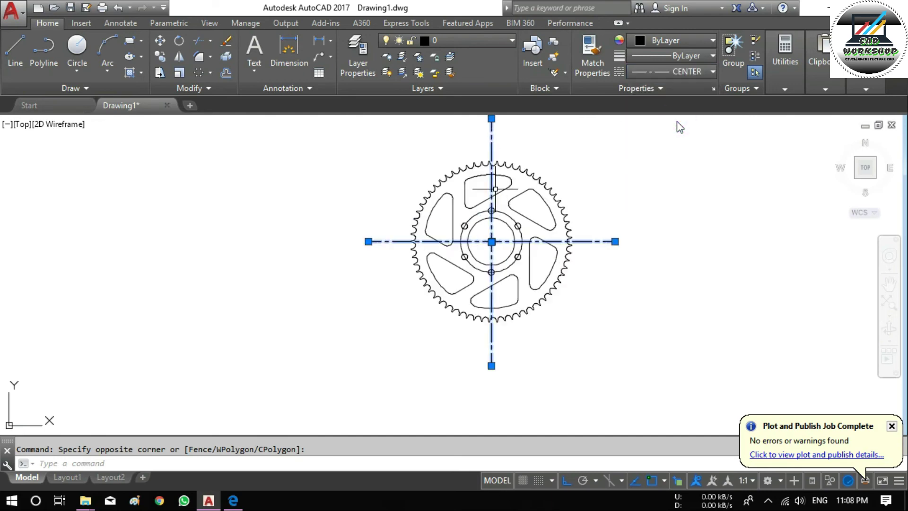
key(Escape)
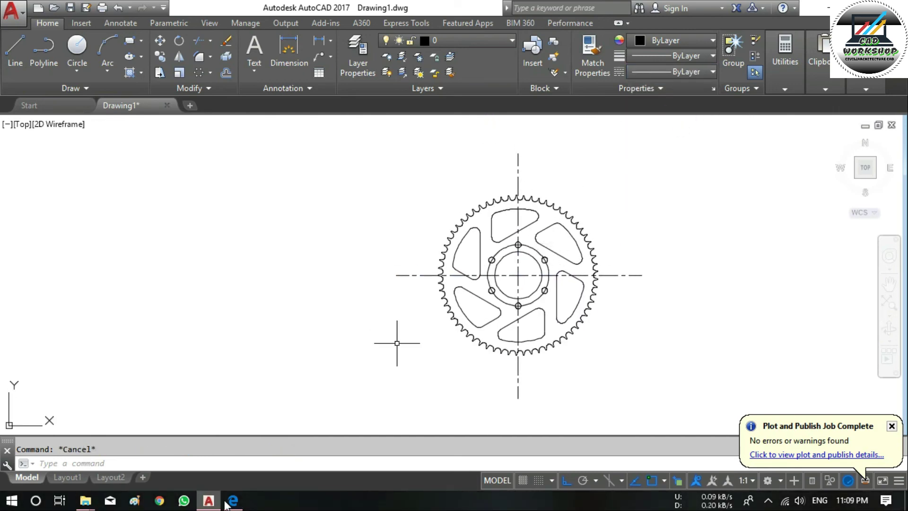
click(233, 500)
Step: Snap the reference PDF to the left half and AutoCAD to the right half
key(super+Left)
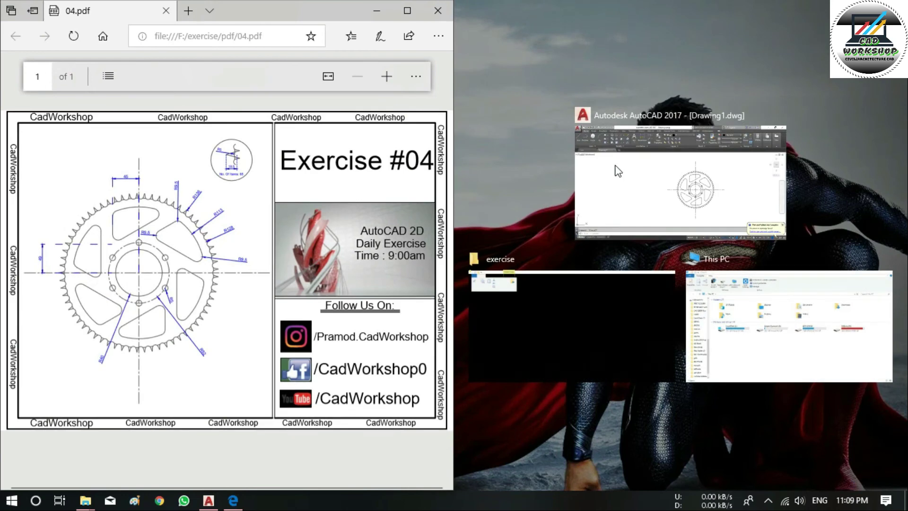
click(629, 165)
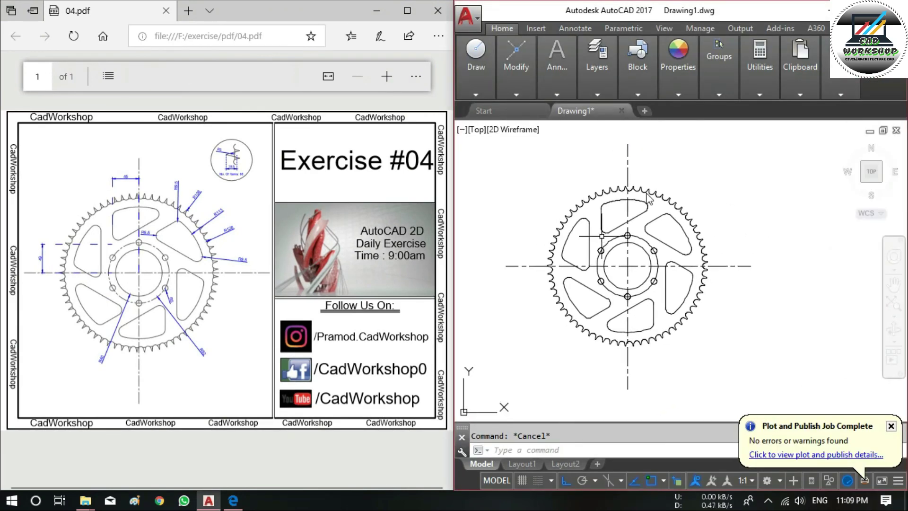
scroll(544, 175, up, 2)
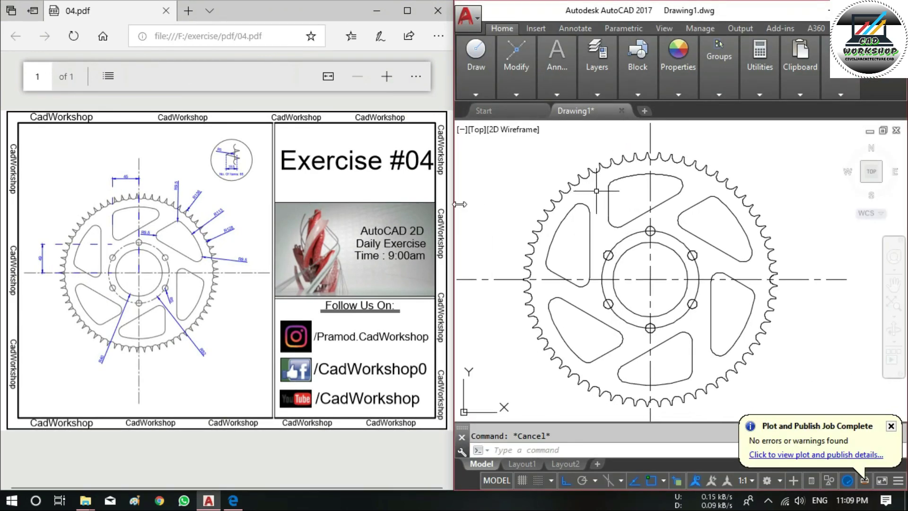